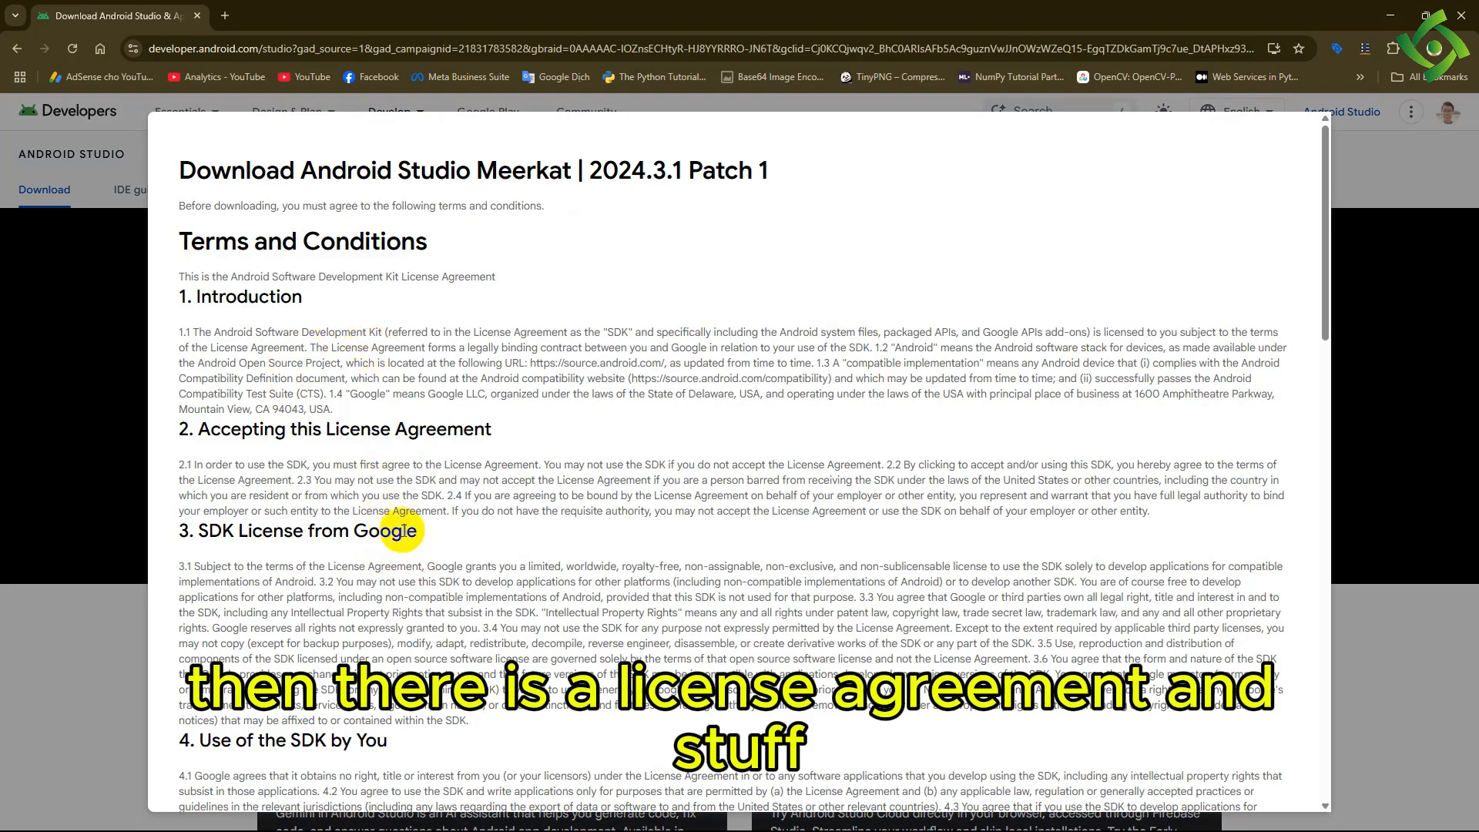
- Agree to the terms and conditions, download Android Studio Meerkat 2024.3.1 Patch 1 for Windows and dismiss the badge notification
{"action": "scroll", "coordinate": [432, 515], "scroll_direction": "down", "scroll_amount": 10}
{"action": "scroll", "coordinate": [444, 513], "scroll_direction": "down", "scroll_amount": 10}
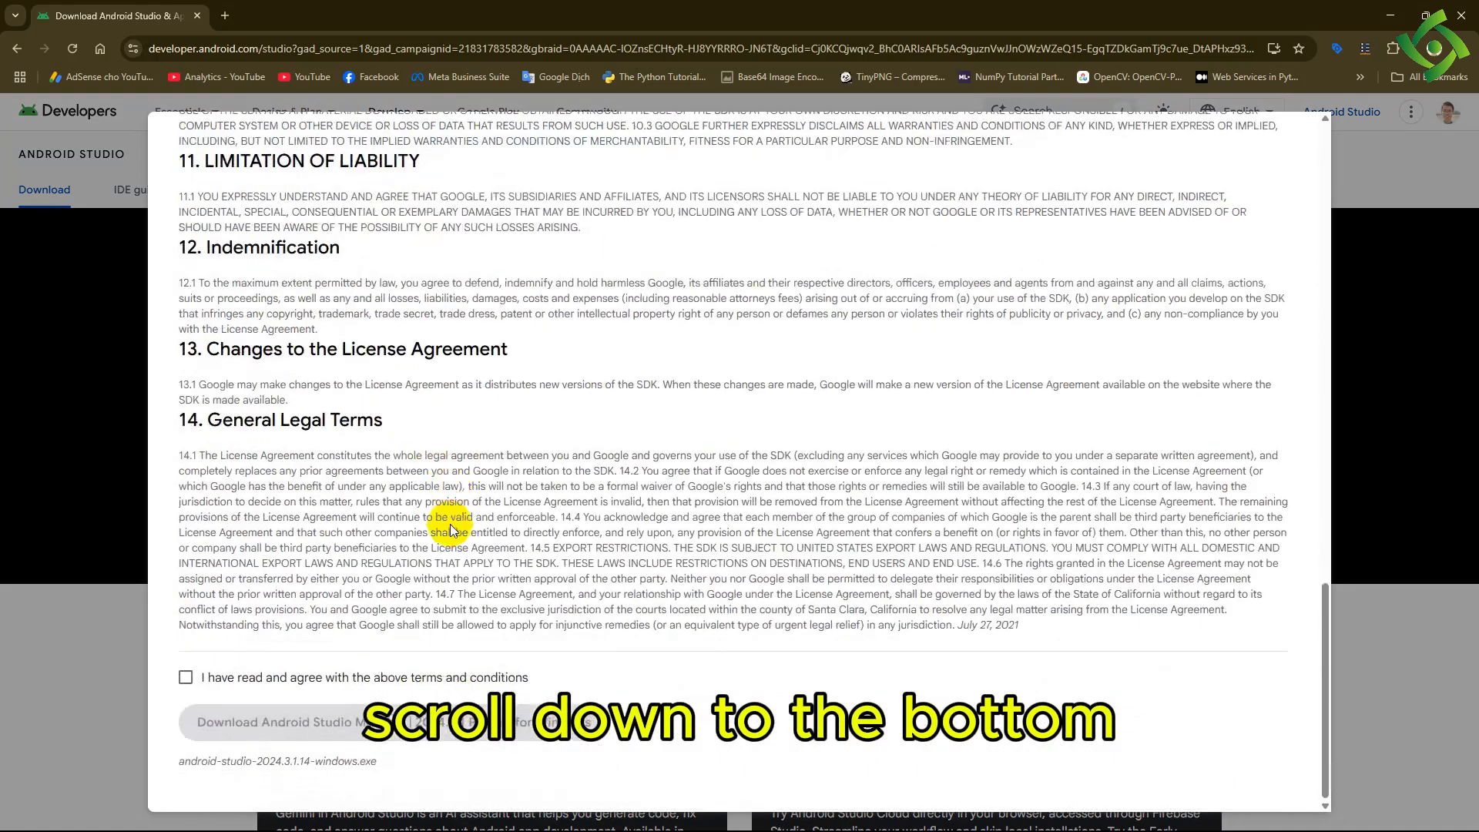
{"action": "left_click", "coordinate": [188, 677]}
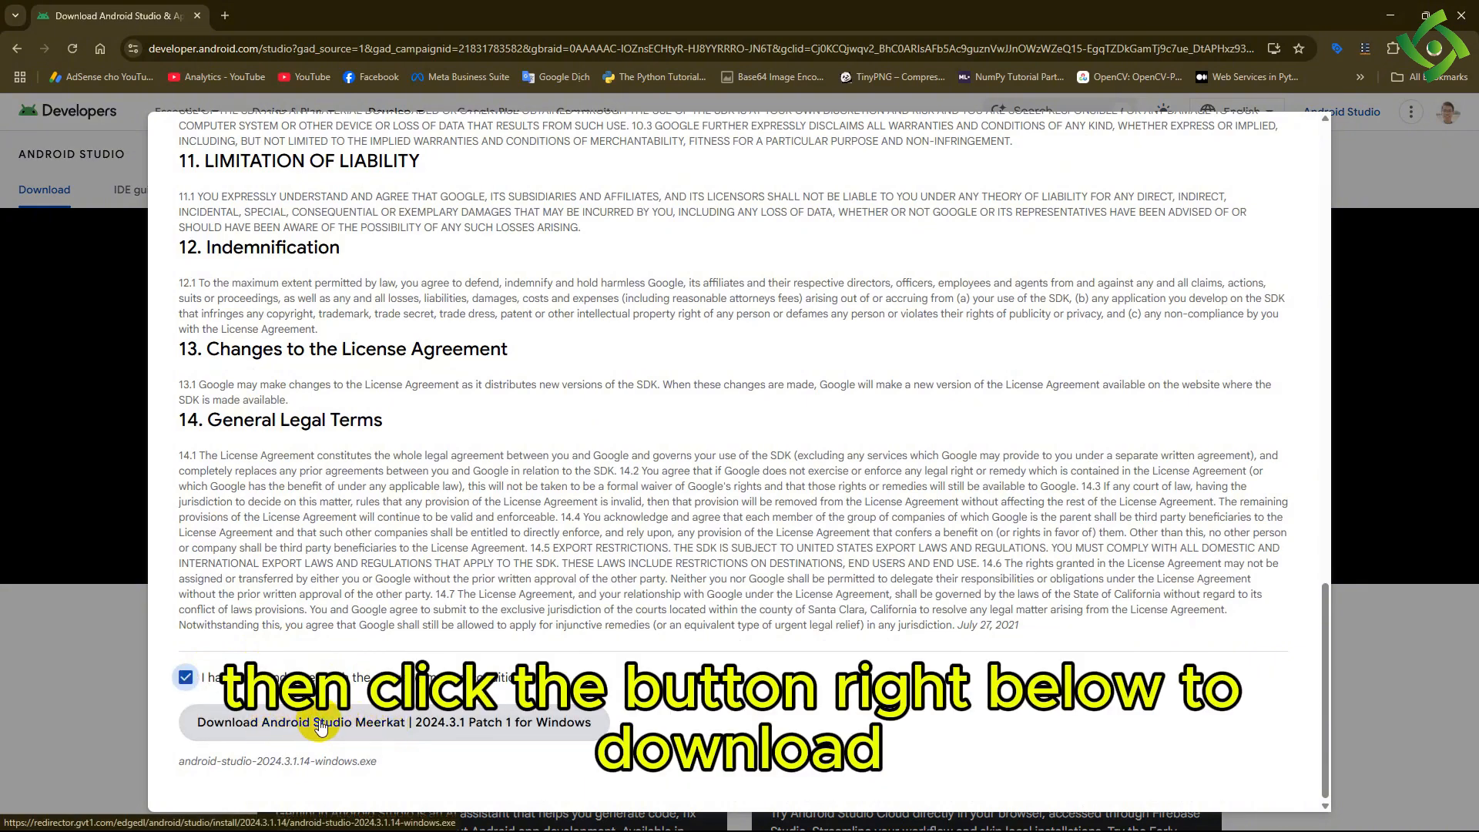
{"action": "left_click", "coordinate": [400, 722]}
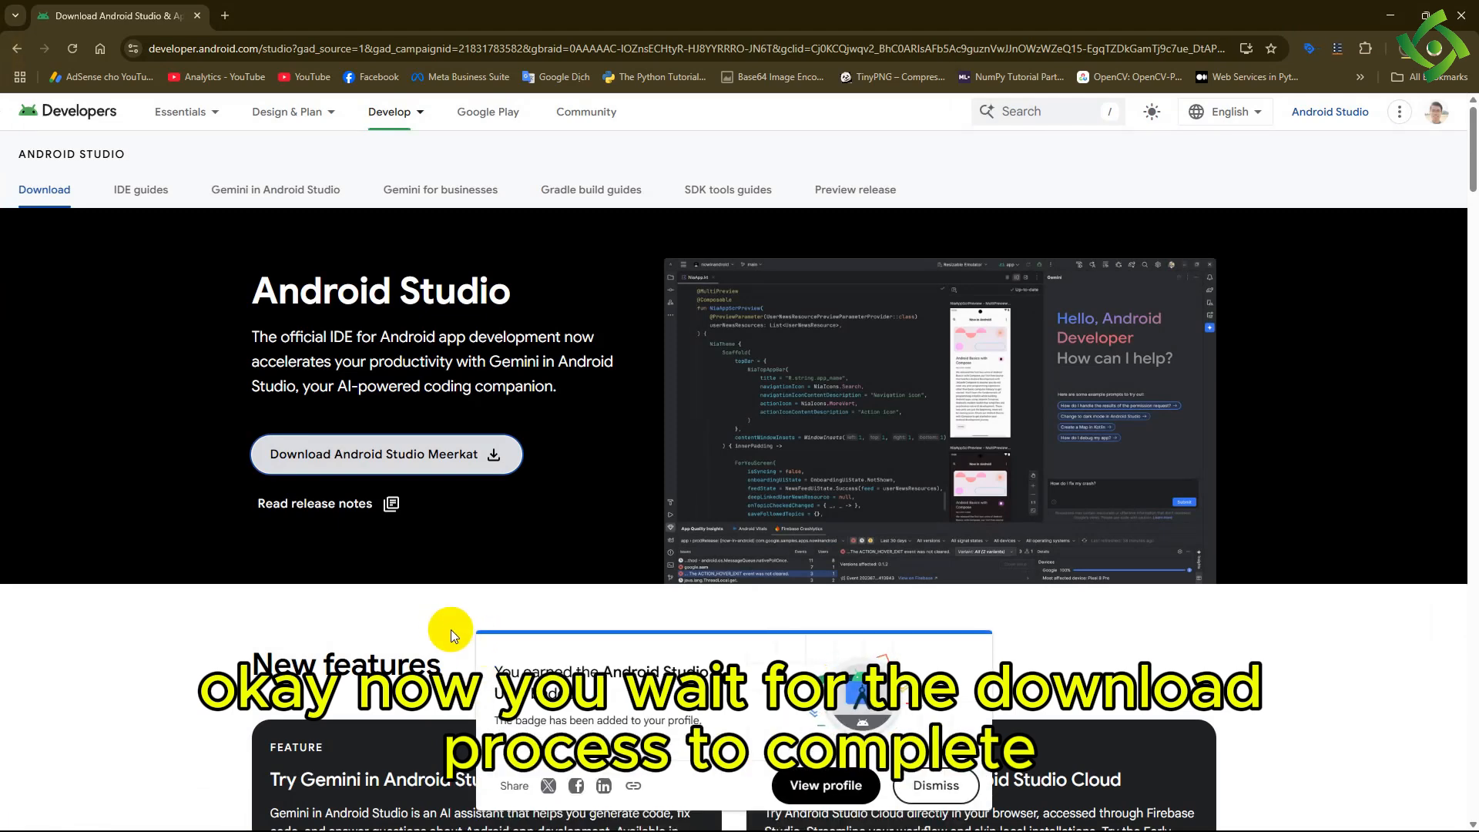
{"action": "left_click", "coordinate": [936, 785]}
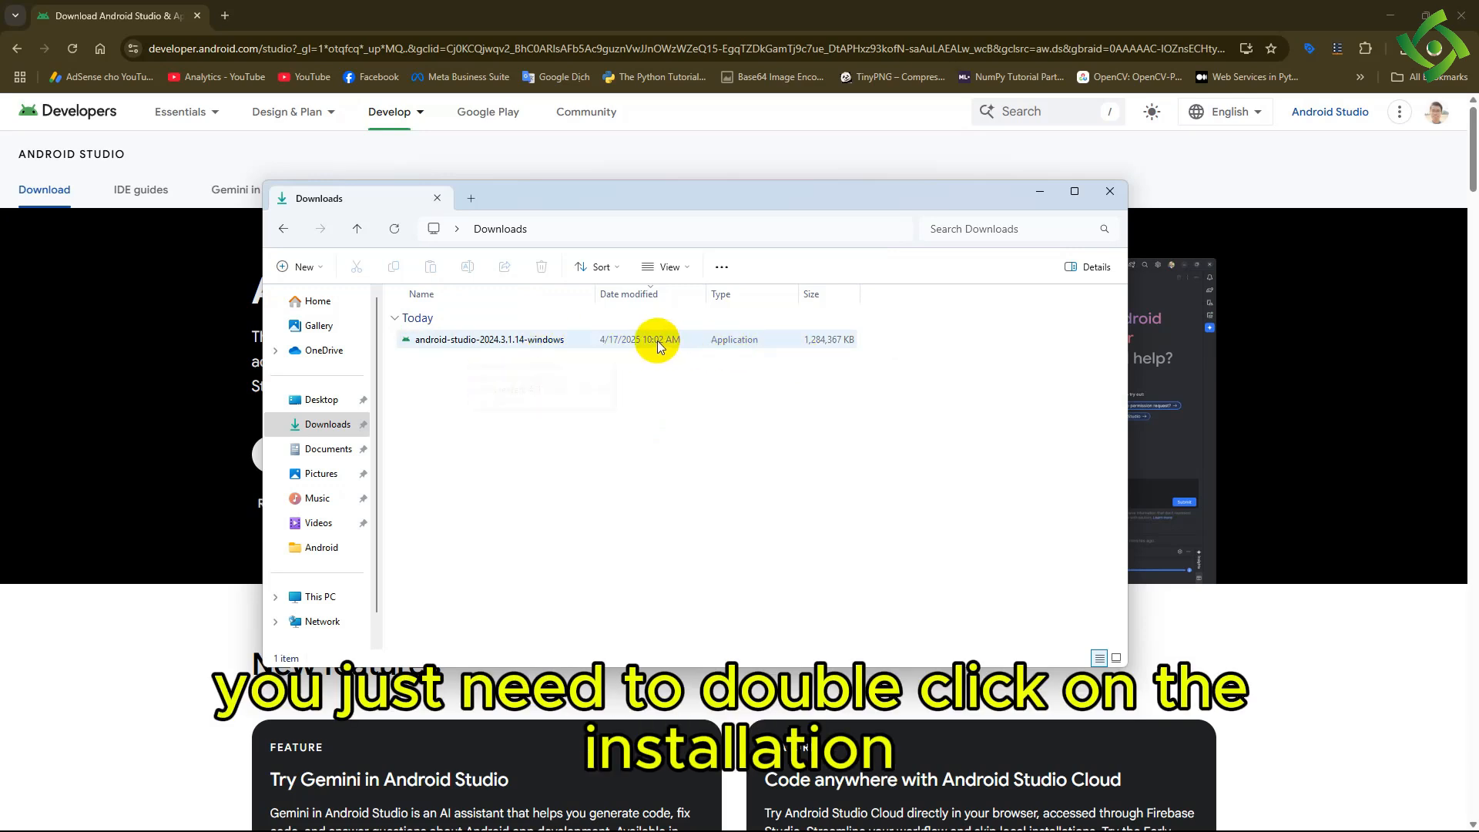
- Run the downloaded android-studio-2024.3.1.14-windows installer and accept the Android Studio and Android Virtual Device components
{"action": "double_click", "coordinate": [555, 341]}
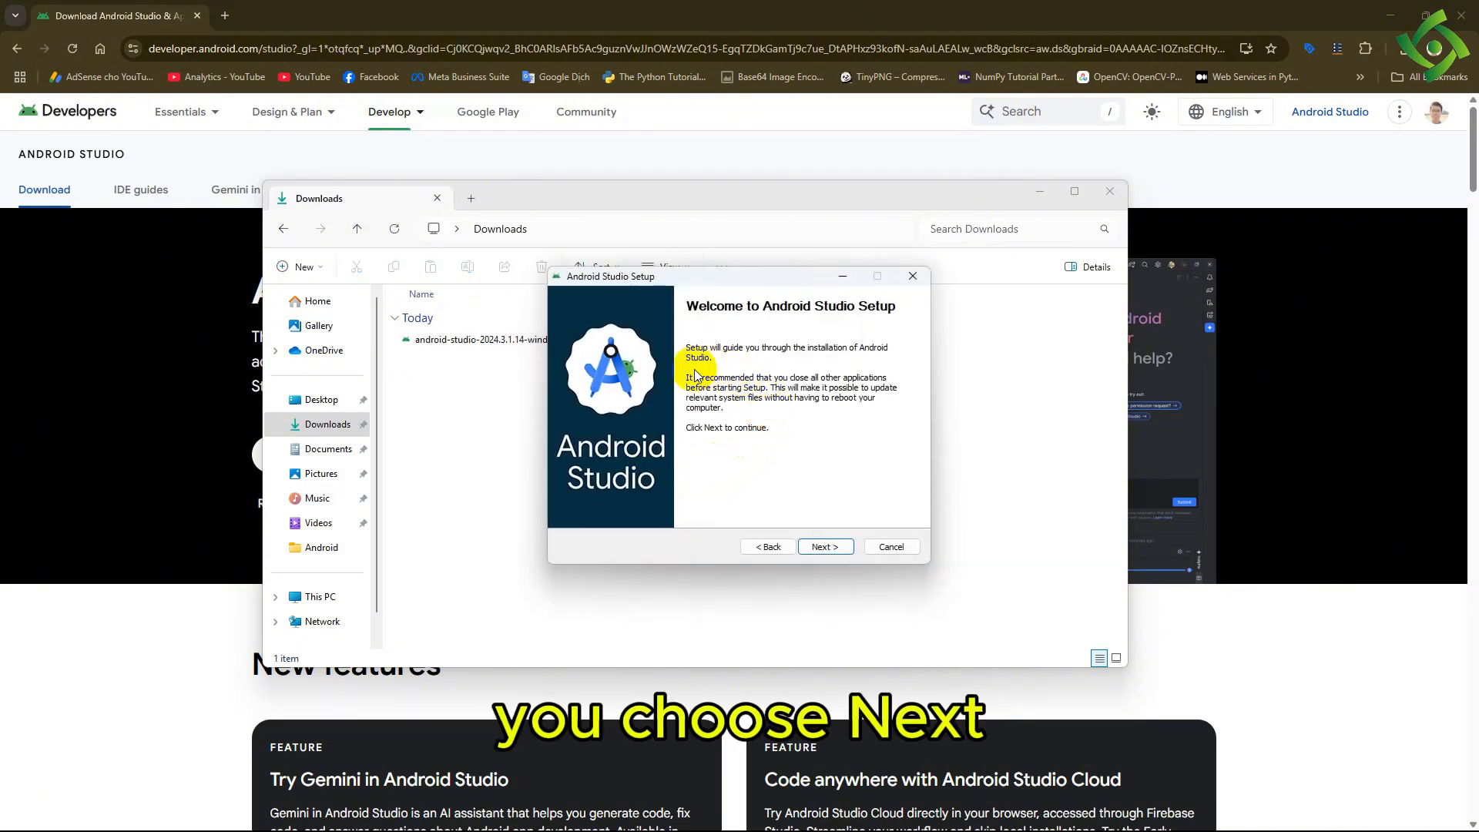
{"action": "left_click", "coordinate": [824, 546]}
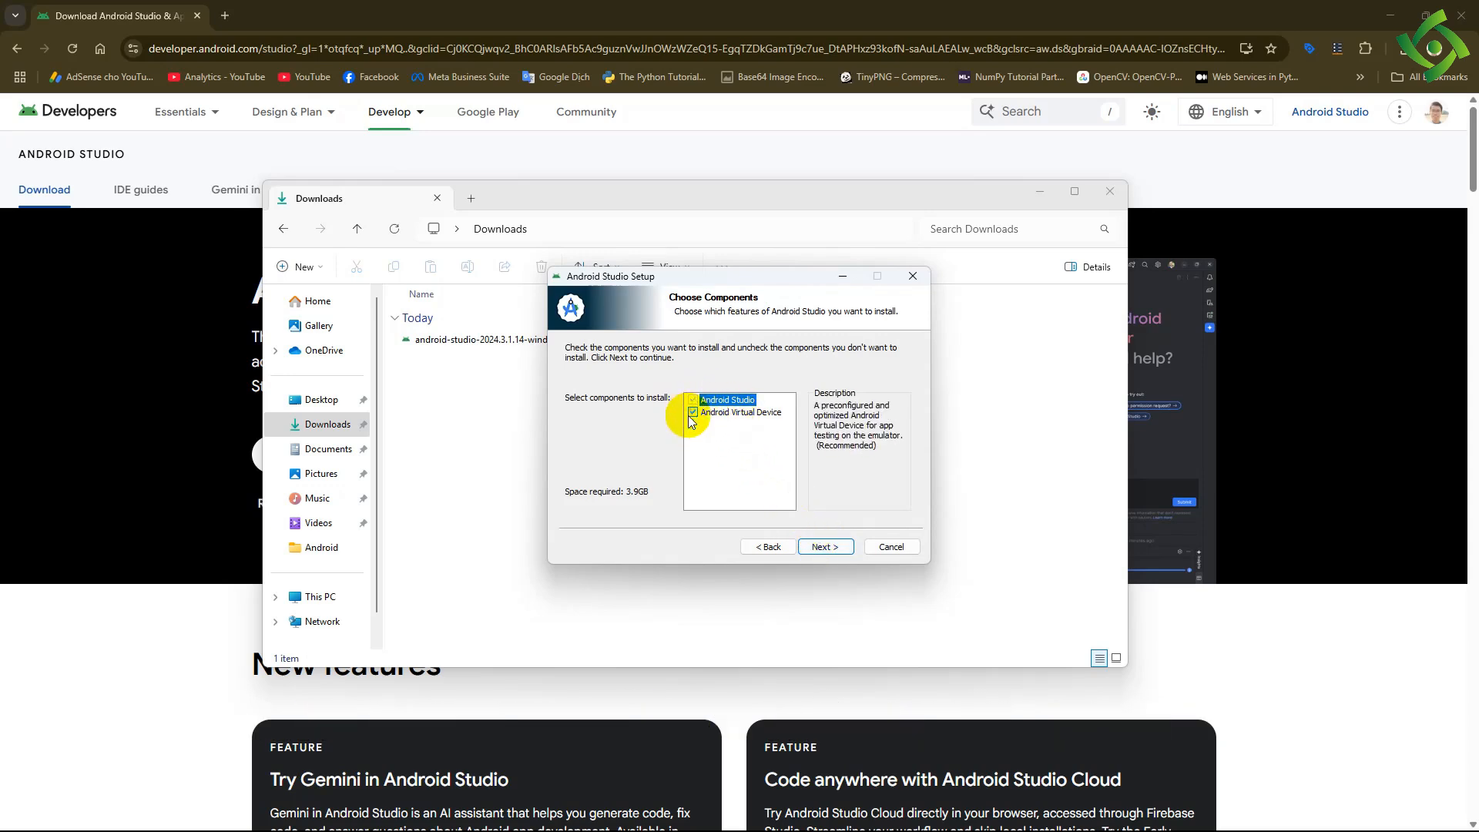
{"action": "left_click", "coordinate": [825, 547]}
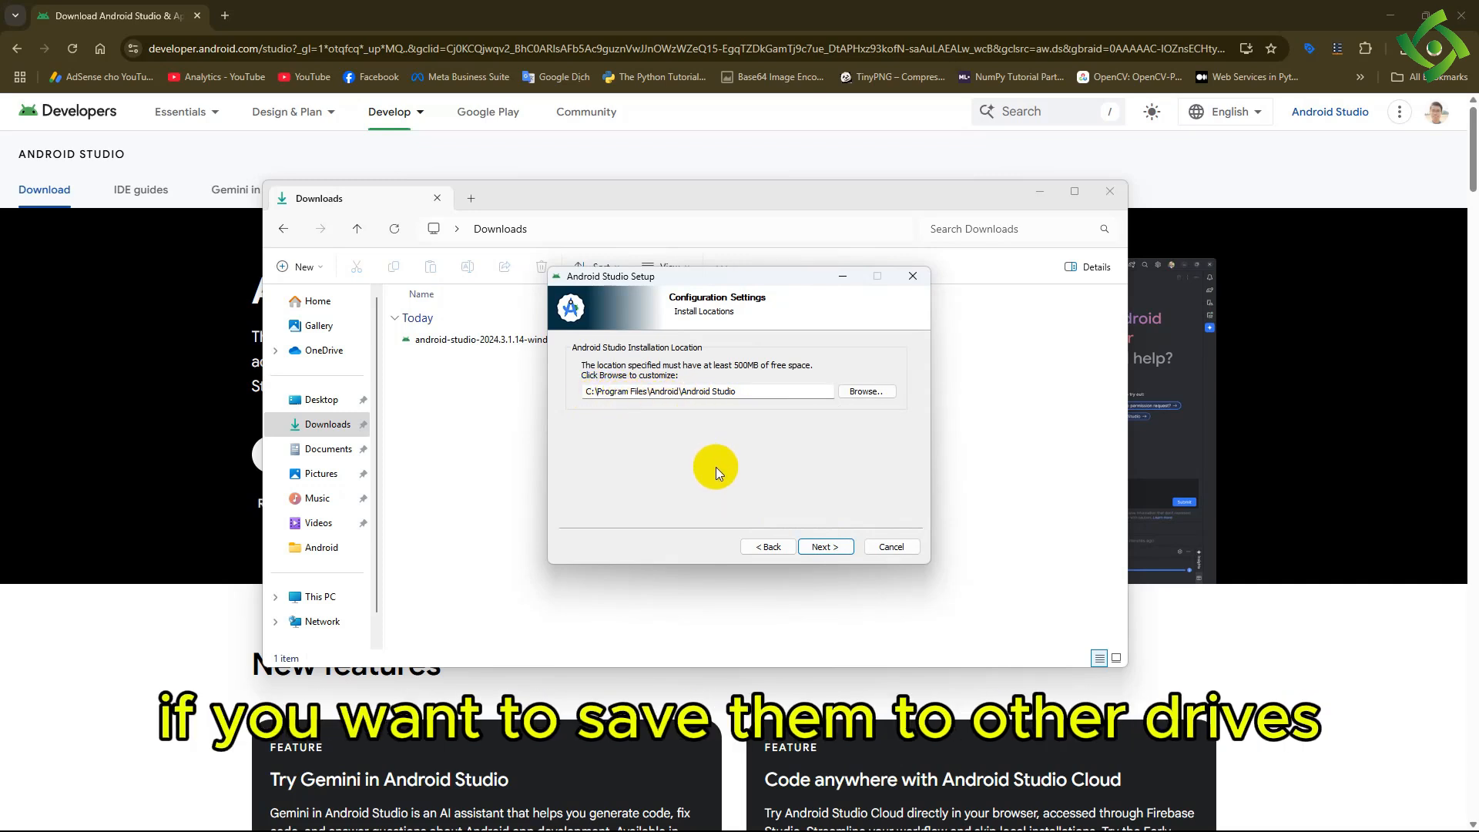
{"action": "left_click", "coordinate": [873, 395]}
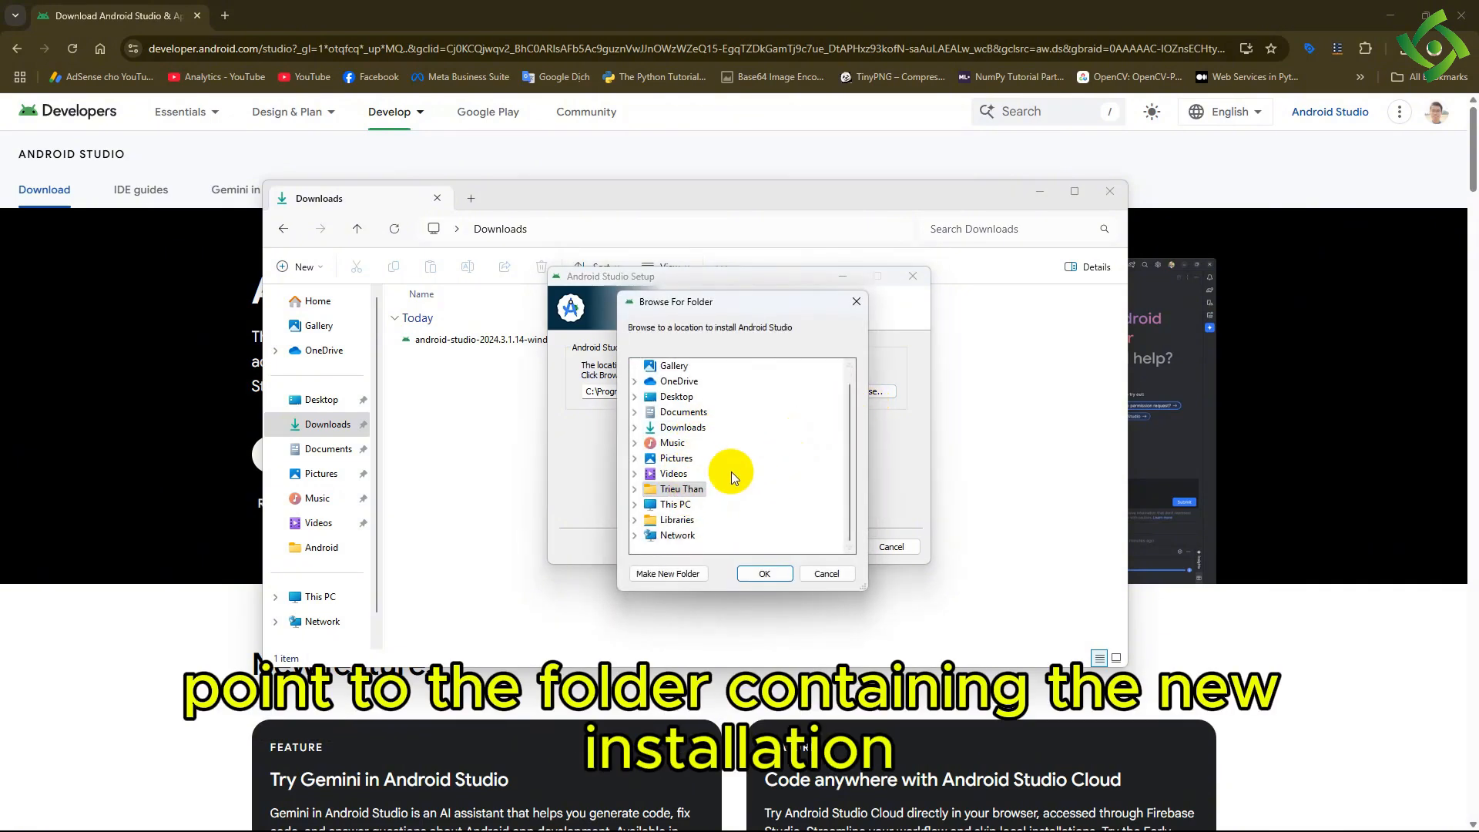
{"action": "scroll", "coordinate": [732, 478], "scroll_direction": "up", "scroll_amount": 1}
{"action": "left_click", "coordinate": [854, 304]}
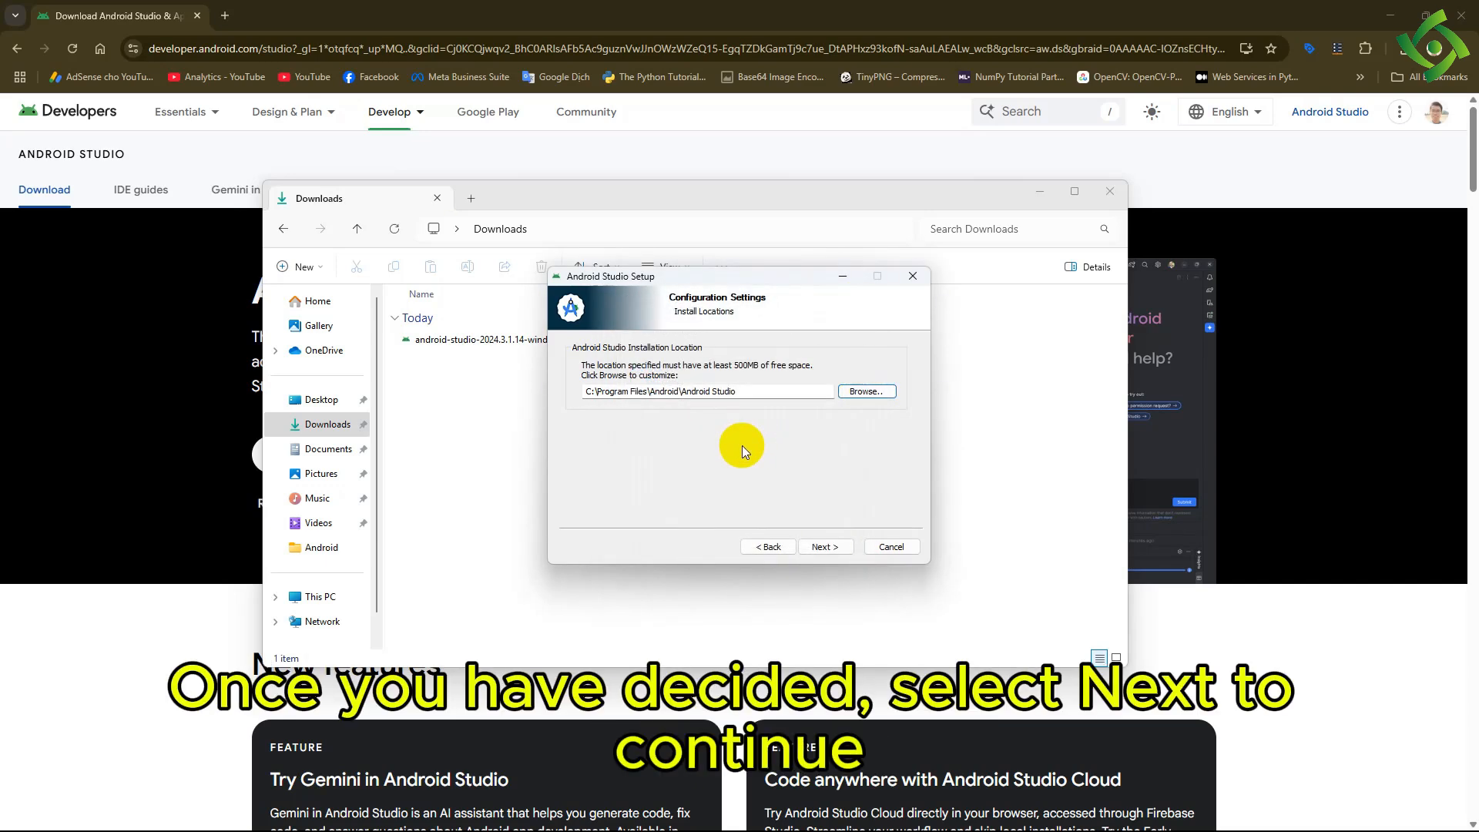
- Install Android Studio in C:\Program Files\Android\Android Studio with the Android Studio Start Menu folder, and launch it on finishing setup
{"action": "left_click", "coordinate": [832, 547]}
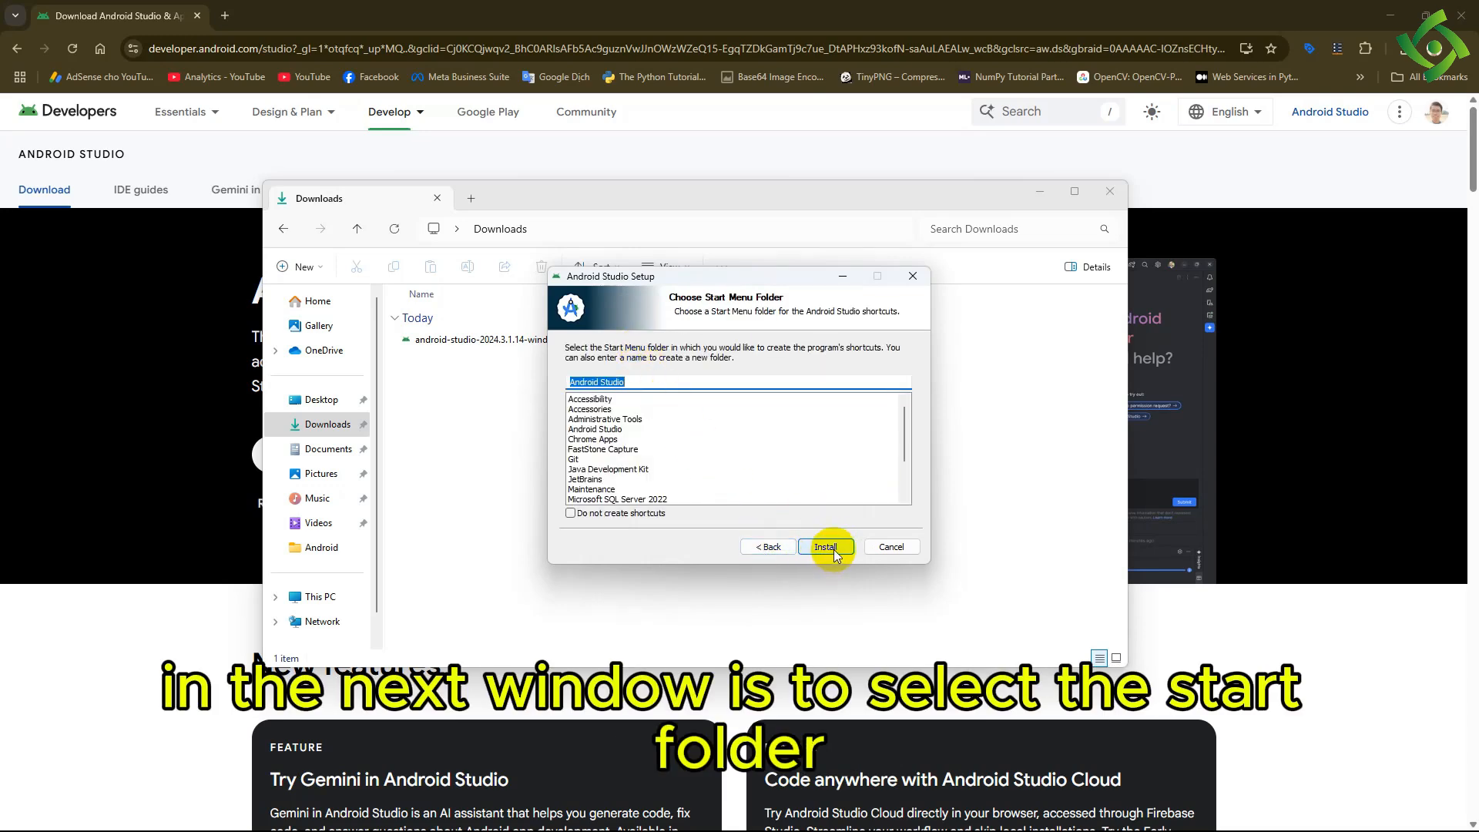
{"action": "left_click", "coordinate": [832, 547]}
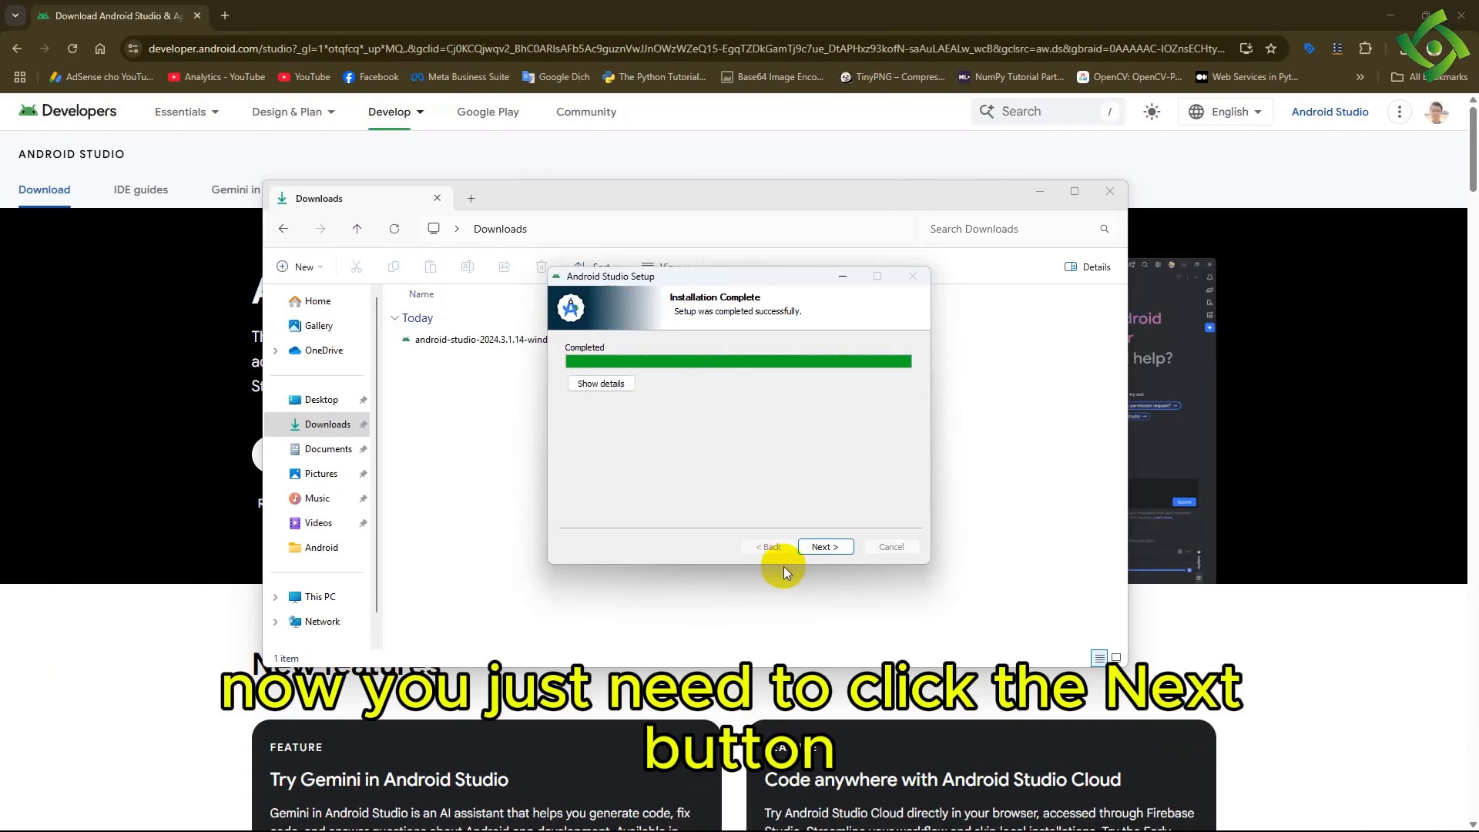
{"action": "left_click", "coordinate": [813, 544]}
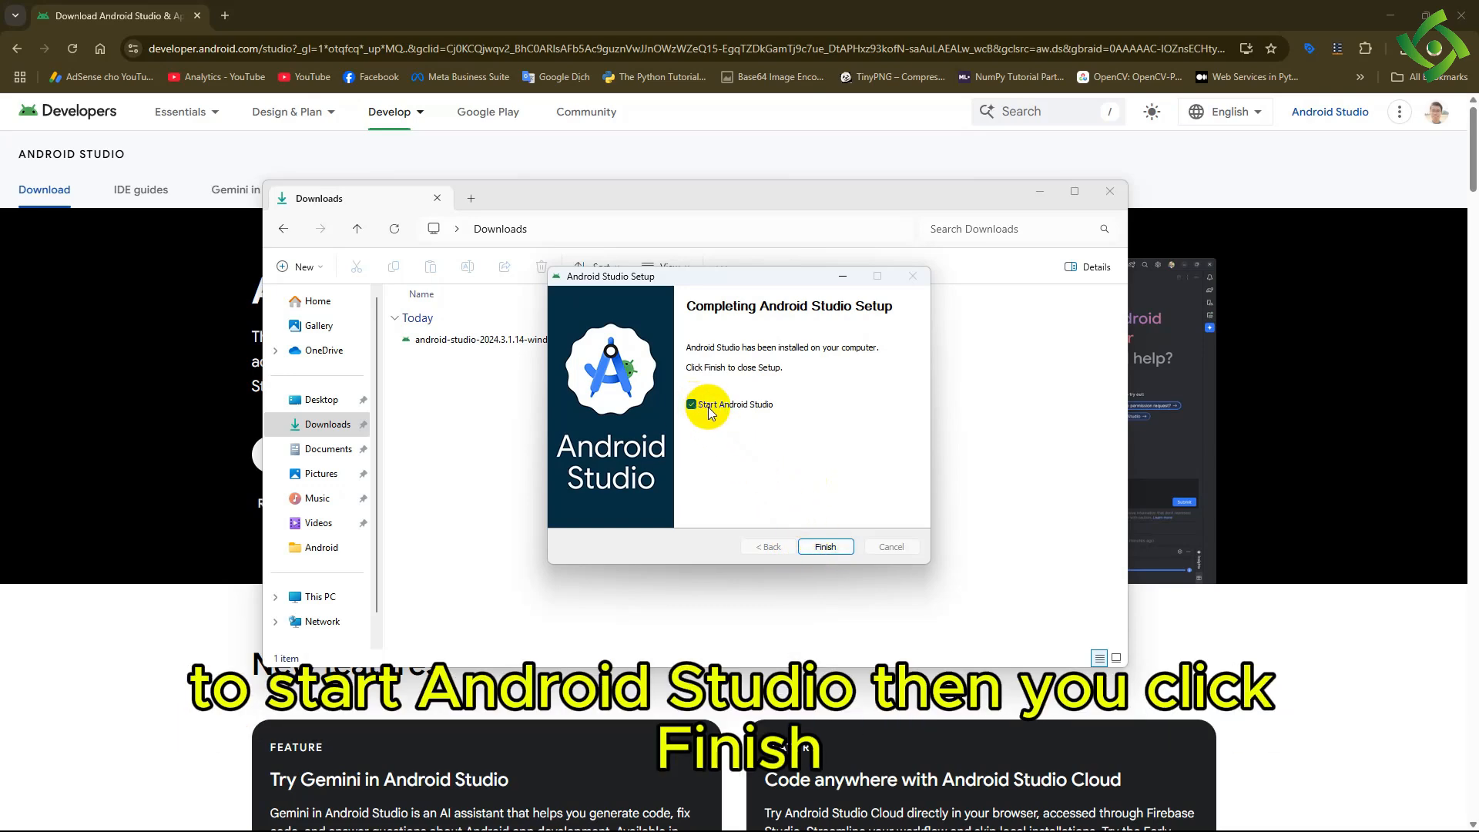
{"action": "left_click", "coordinate": [818, 546]}
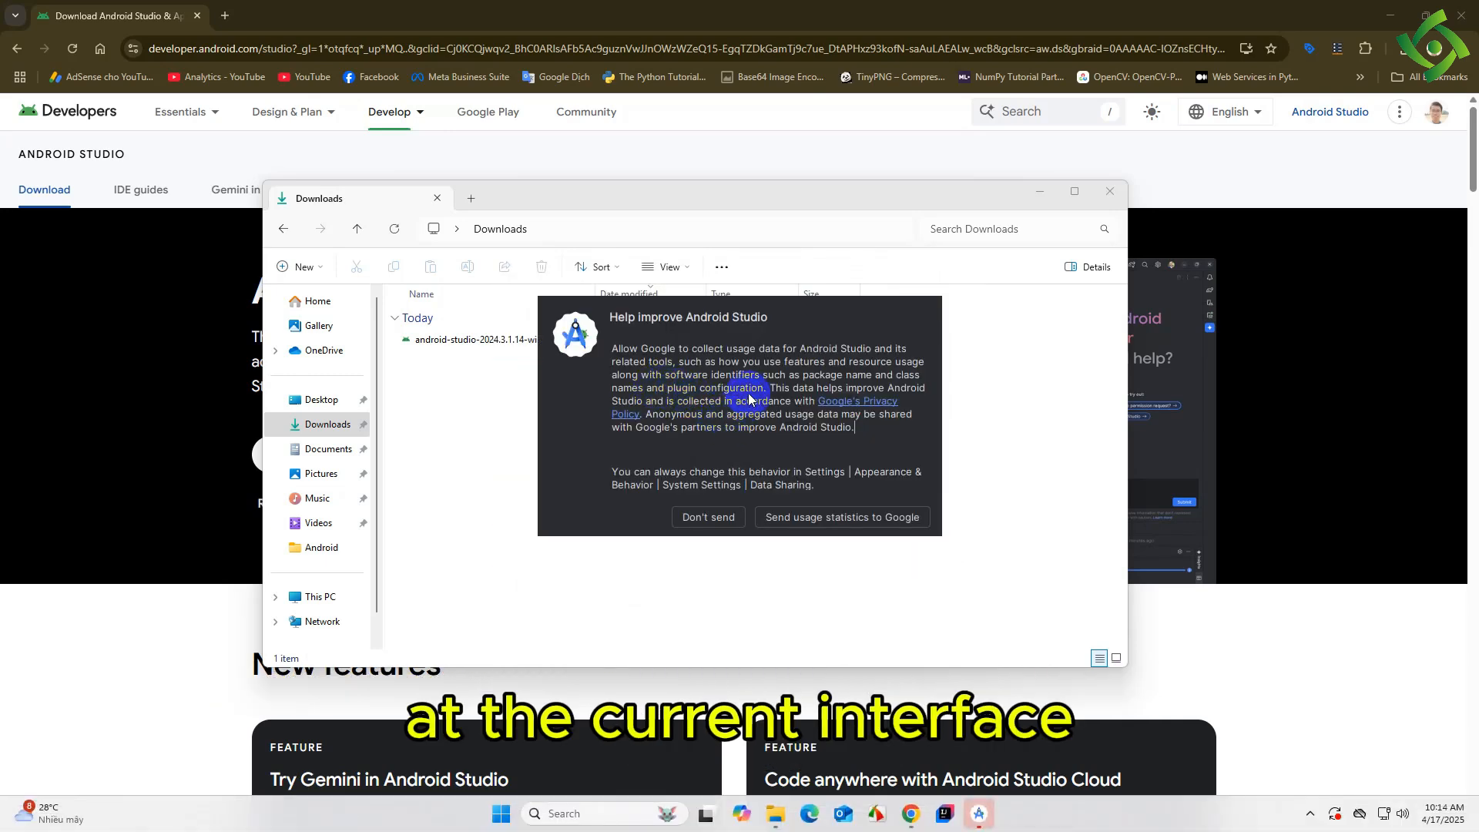
- Decline sending usage statistics and proceed through the setup wizard with the Standard install type, minimizing the windows behind it
{"action": "left_click", "coordinate": [719, 511]}
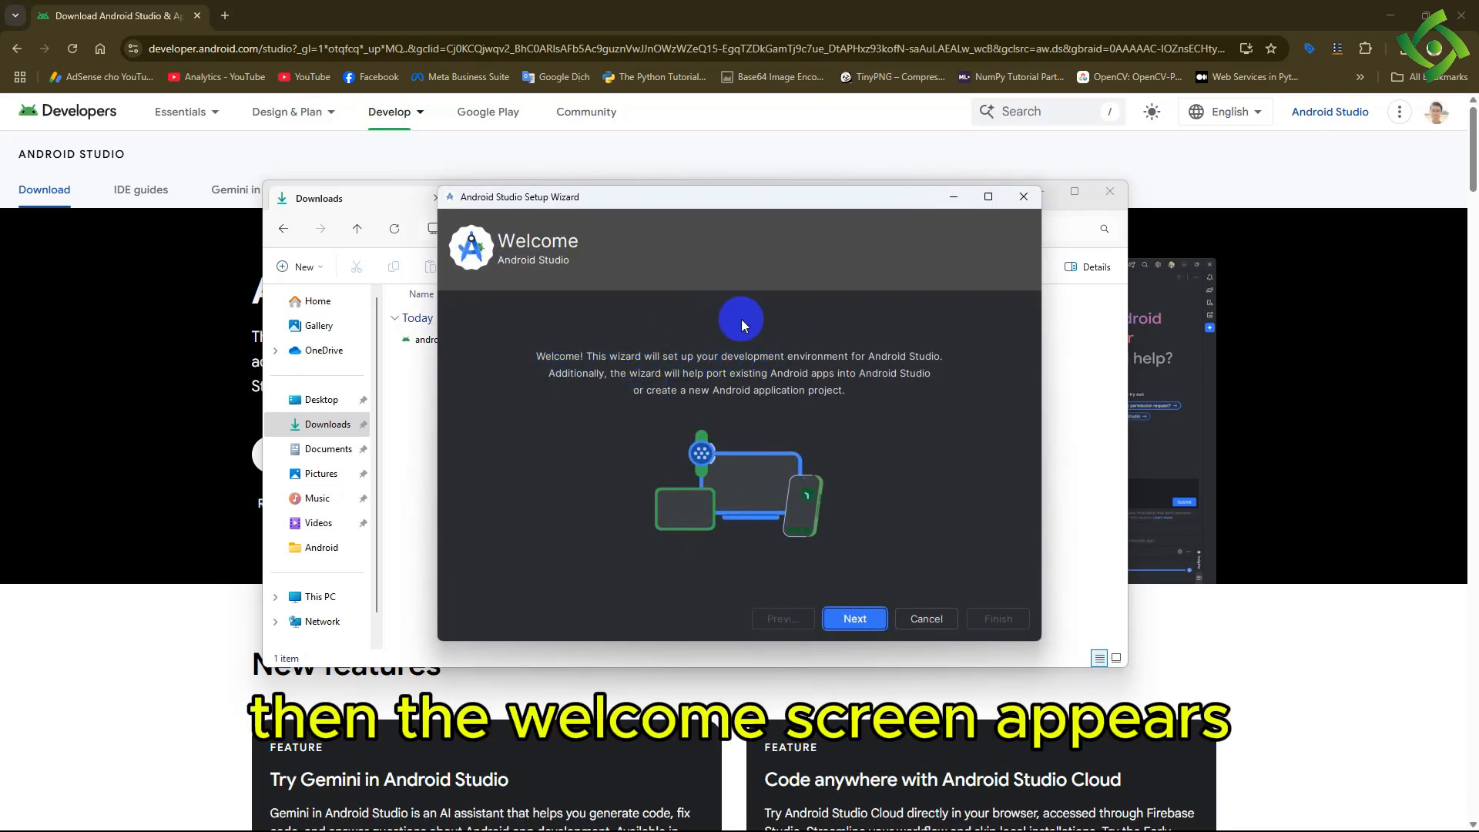
{"action": "left_click", "coordinate": [855, 617]}
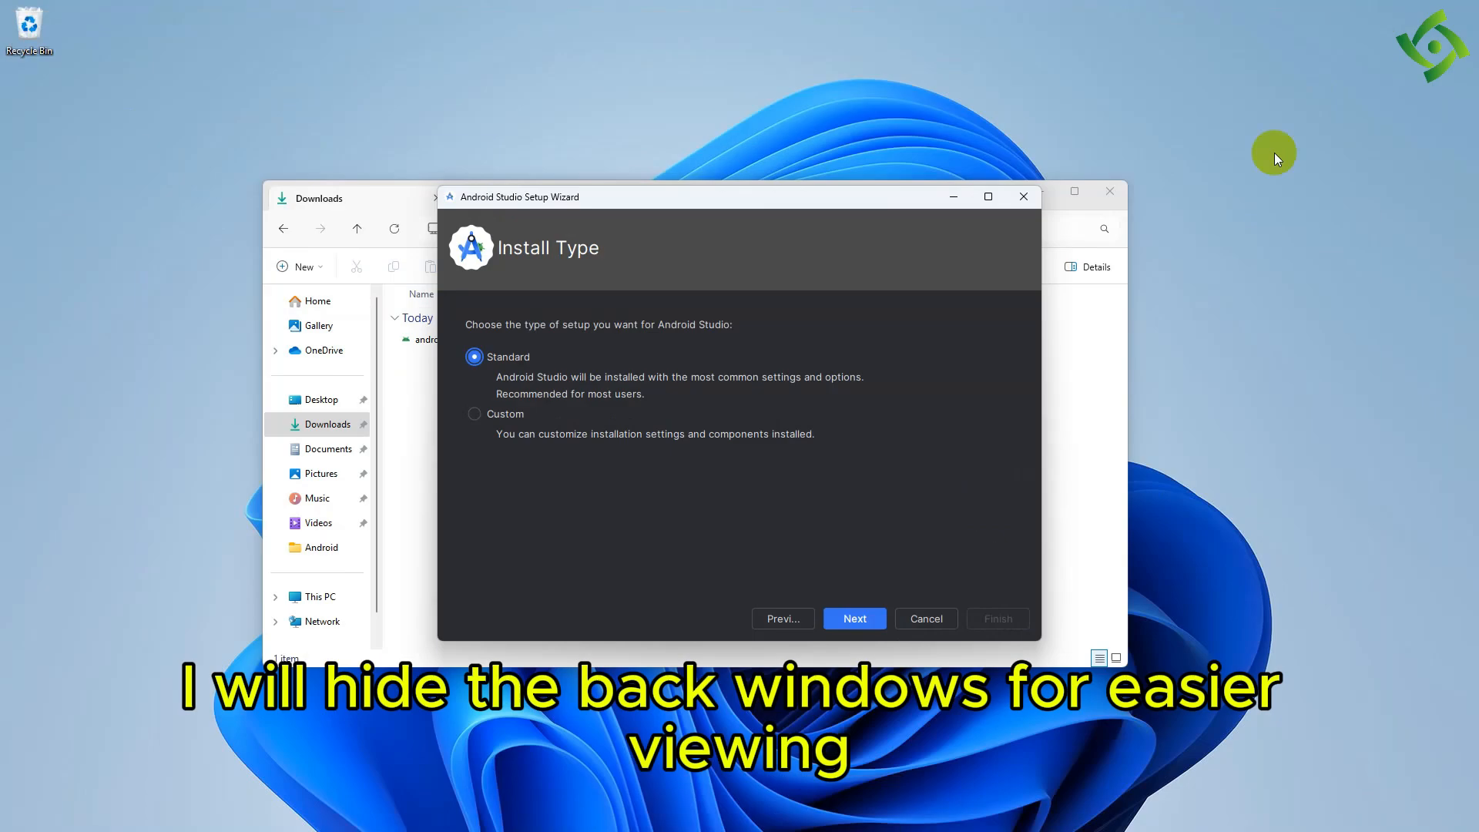
{"action": "left_click", "coordinate": [1052, 199]}
{"action": "left_click", "coordinate": [1043, 193]}
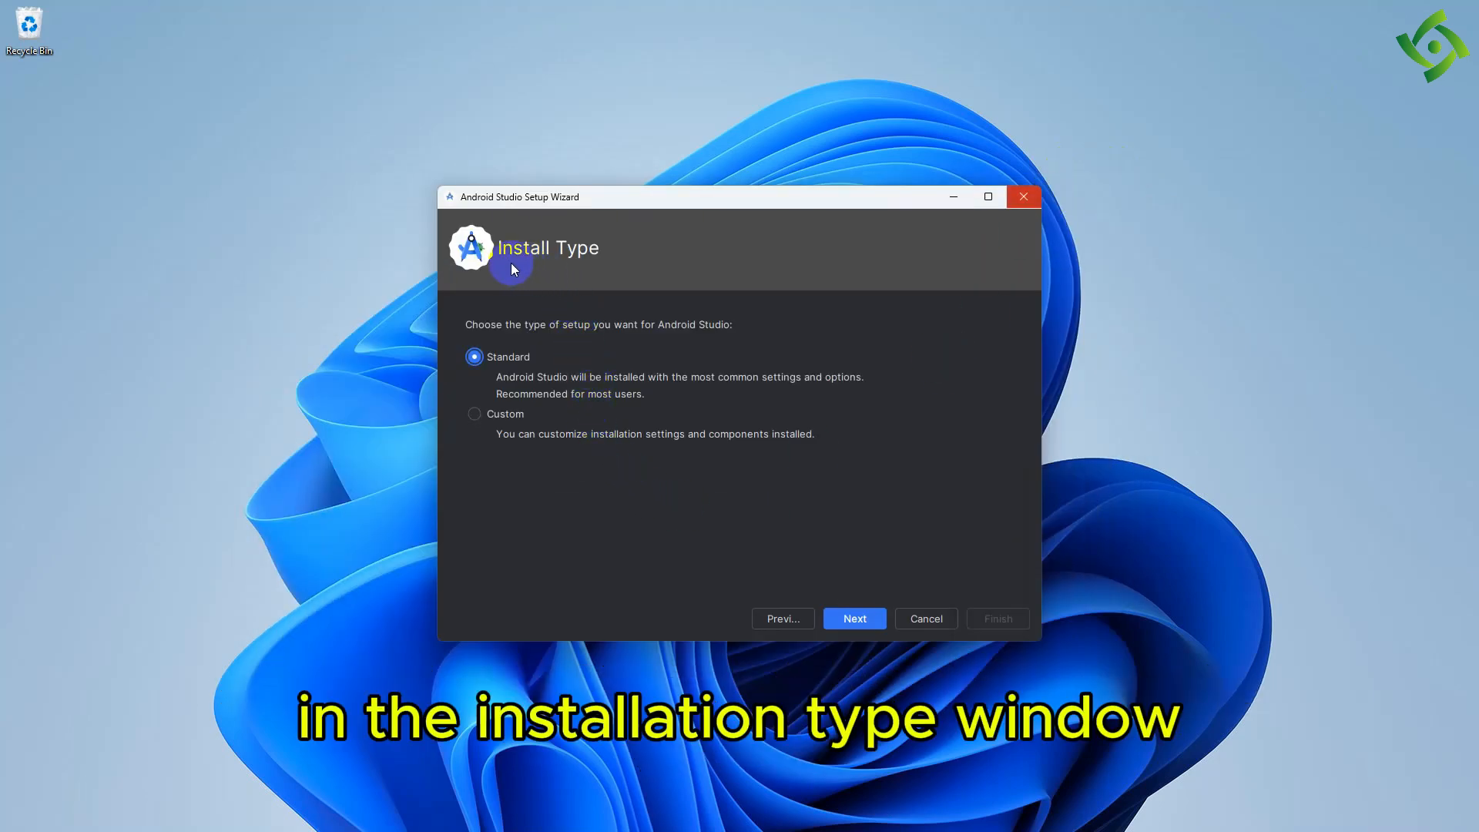
{"action": "left_click", "coordinate": [855, 620]}
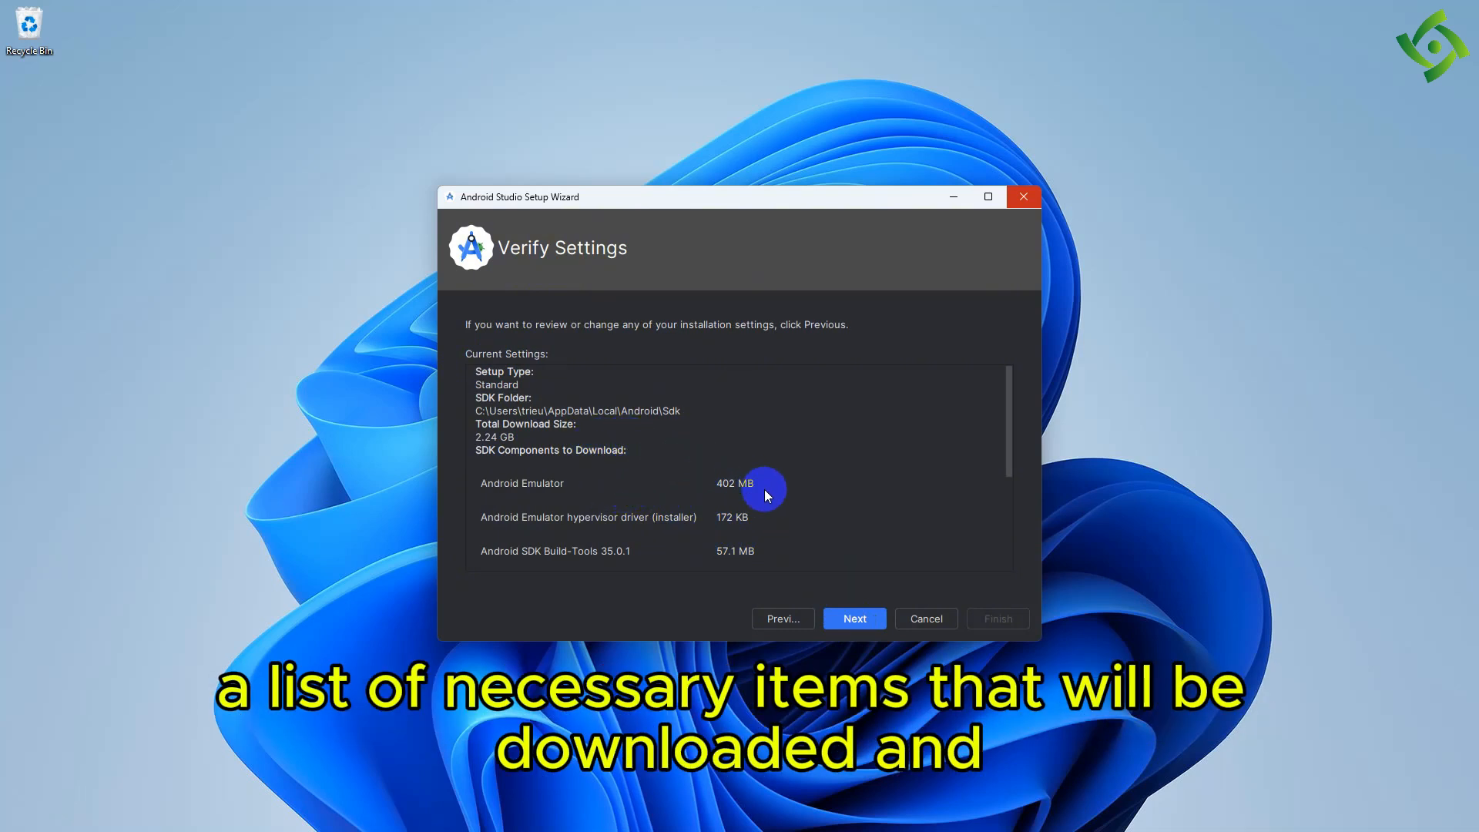
- Review the SDK components to download, accept the android-sdk-license and start the component download
{"action": "scroll", "coordinate": [683, 495], "scroll_direction": "down", "scroll_amount": 5}
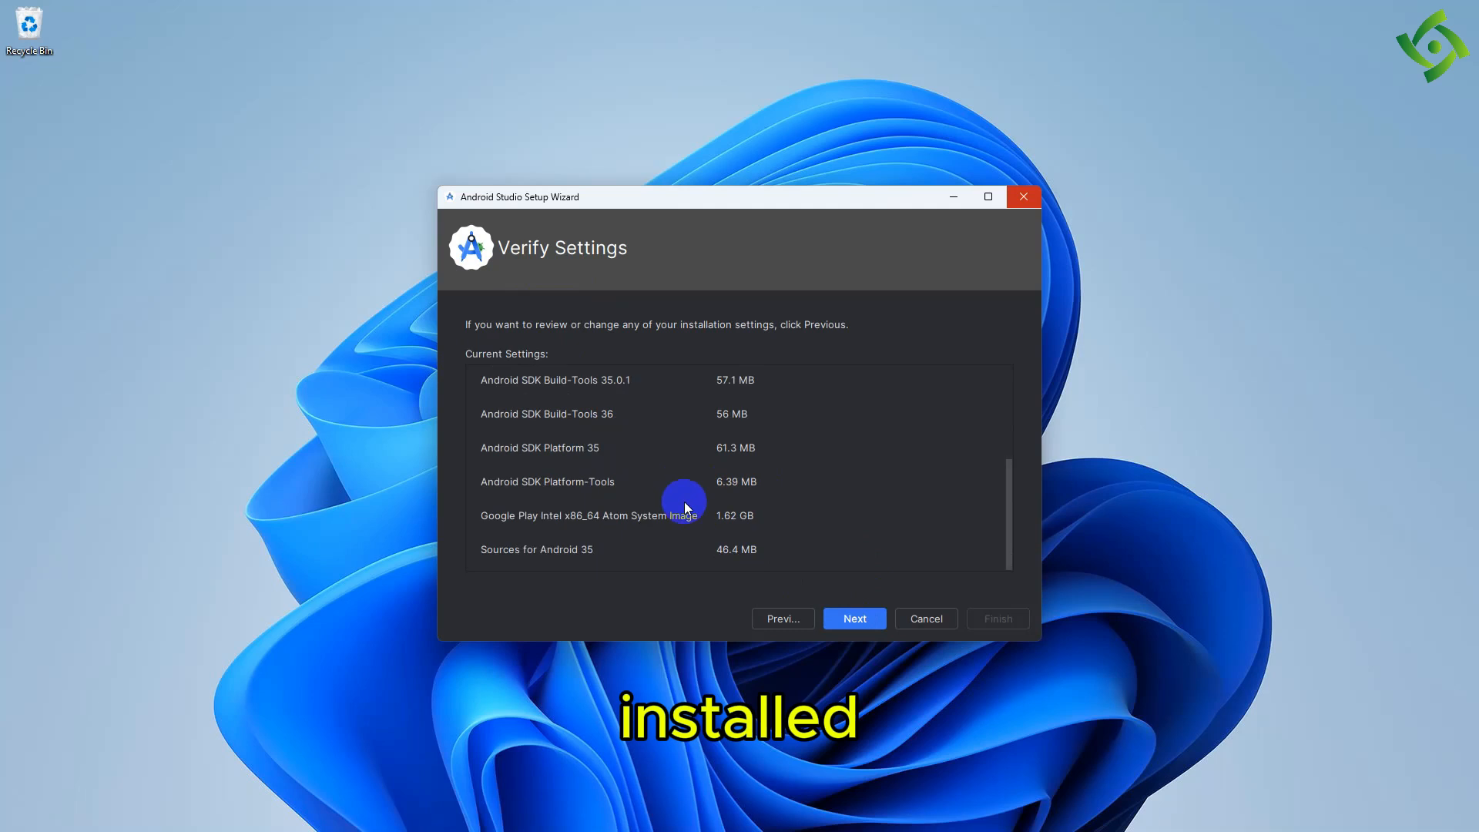
{"action": "scroll", "coordinate": [682, 502], "scroll_direction": "up", "scroll_amount": 5}
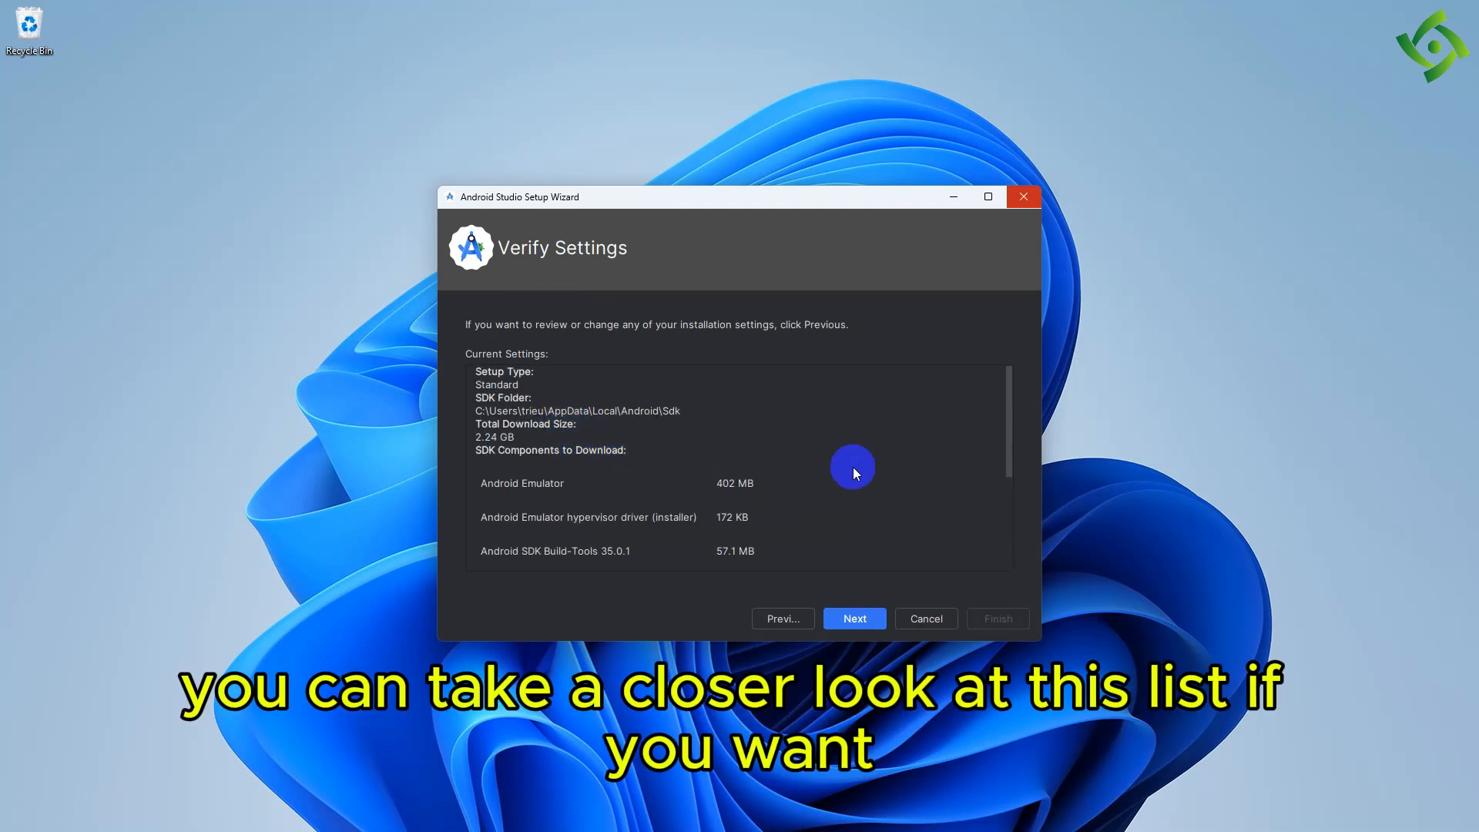
{"action": "scroll", "coordinate": [672, 462], "scroll_direction": "down", "scroll_amount": 5}
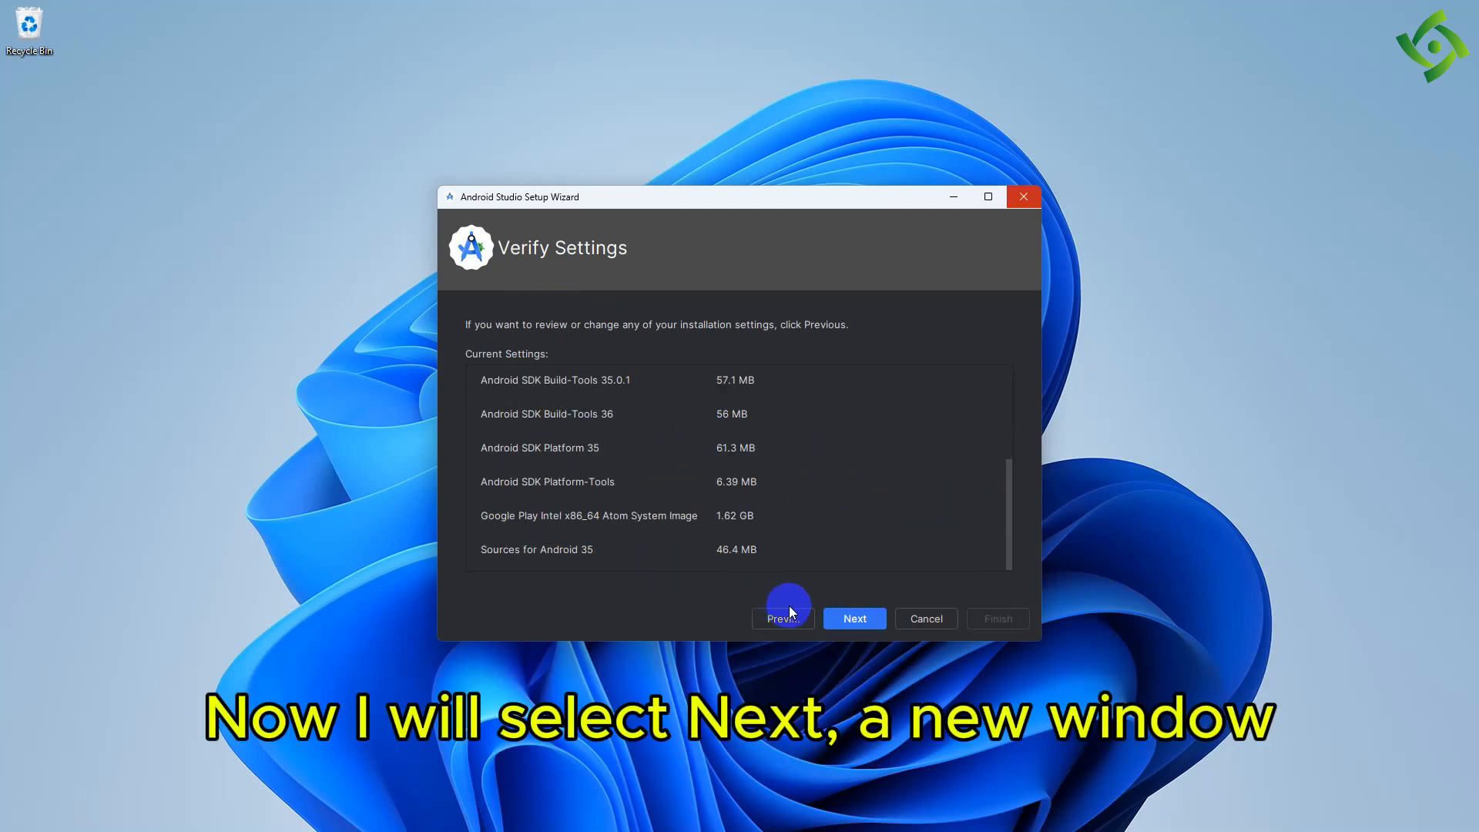
{"action": "left_click", "coordinate": [842, 617]}
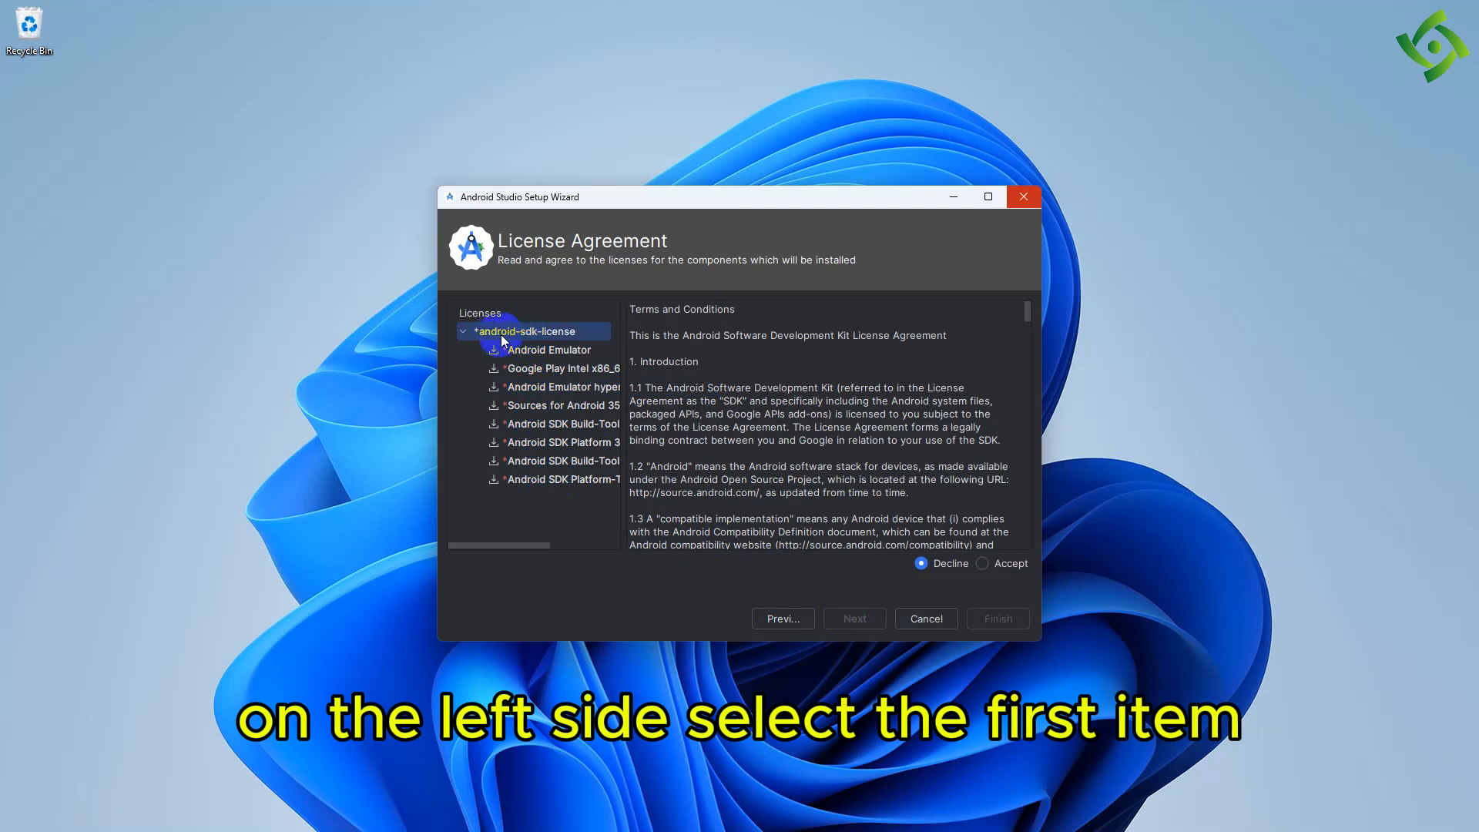
{"action": "left_click", "coordinate": [984, 563]}
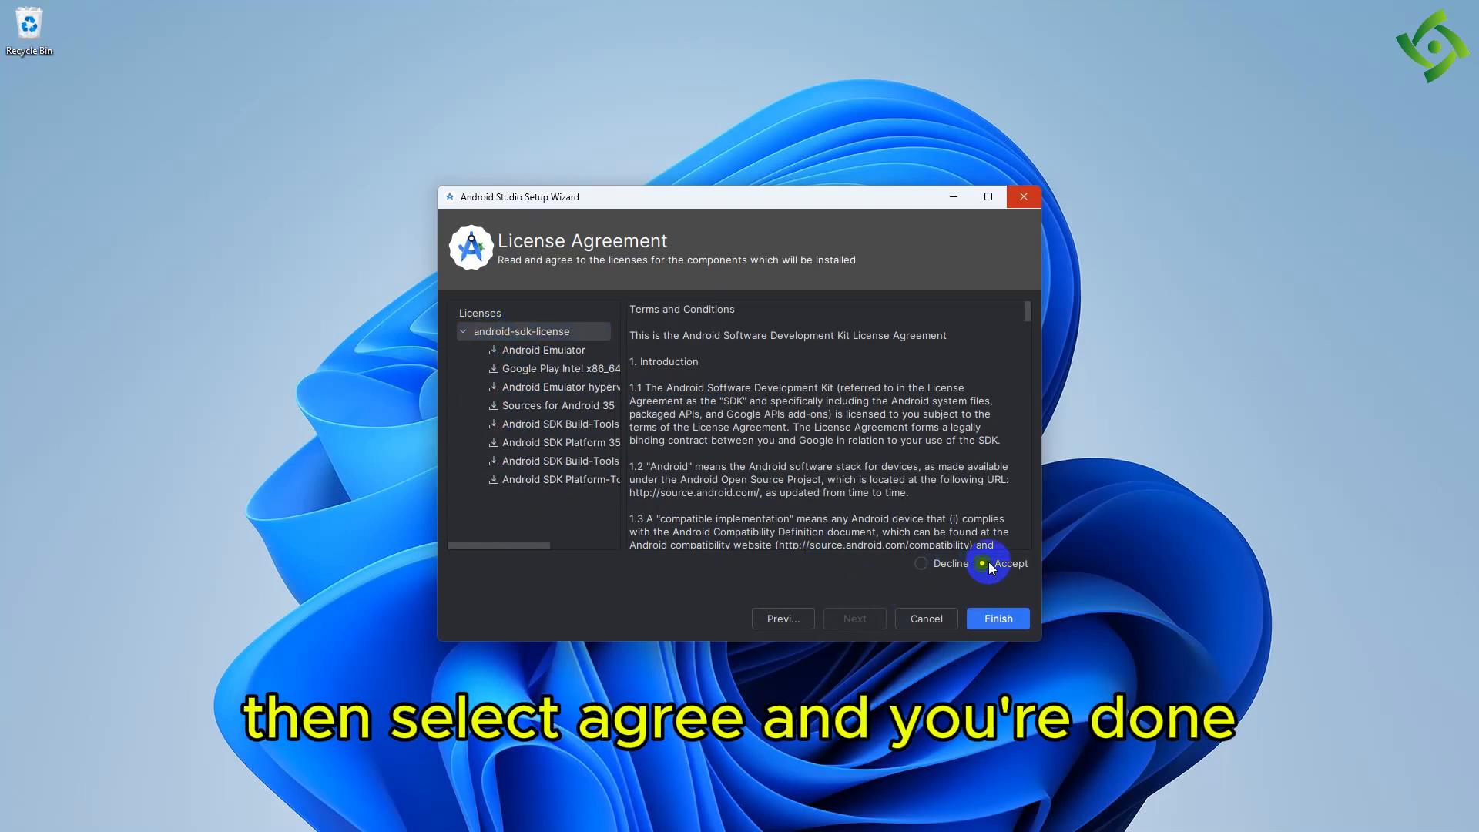
{"action": "left_click", "coordinate": [994, 620]}
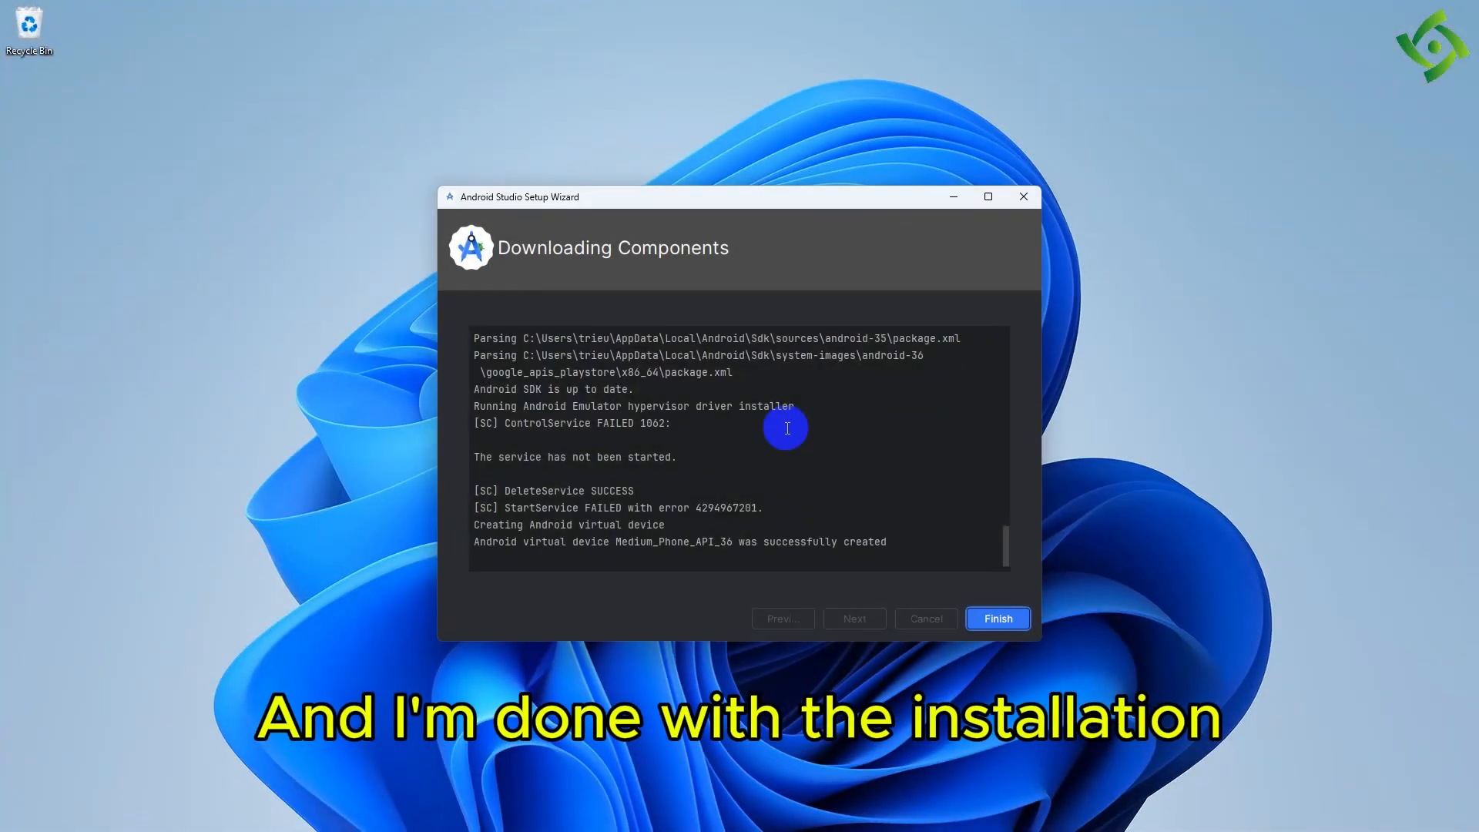
- Finish the setup wizard after the component download and maximize the Welcome to Android Studio window
{"action": "left_click_drag", "start_coordinate": [770, 542], "coordinate": [843, 544]}
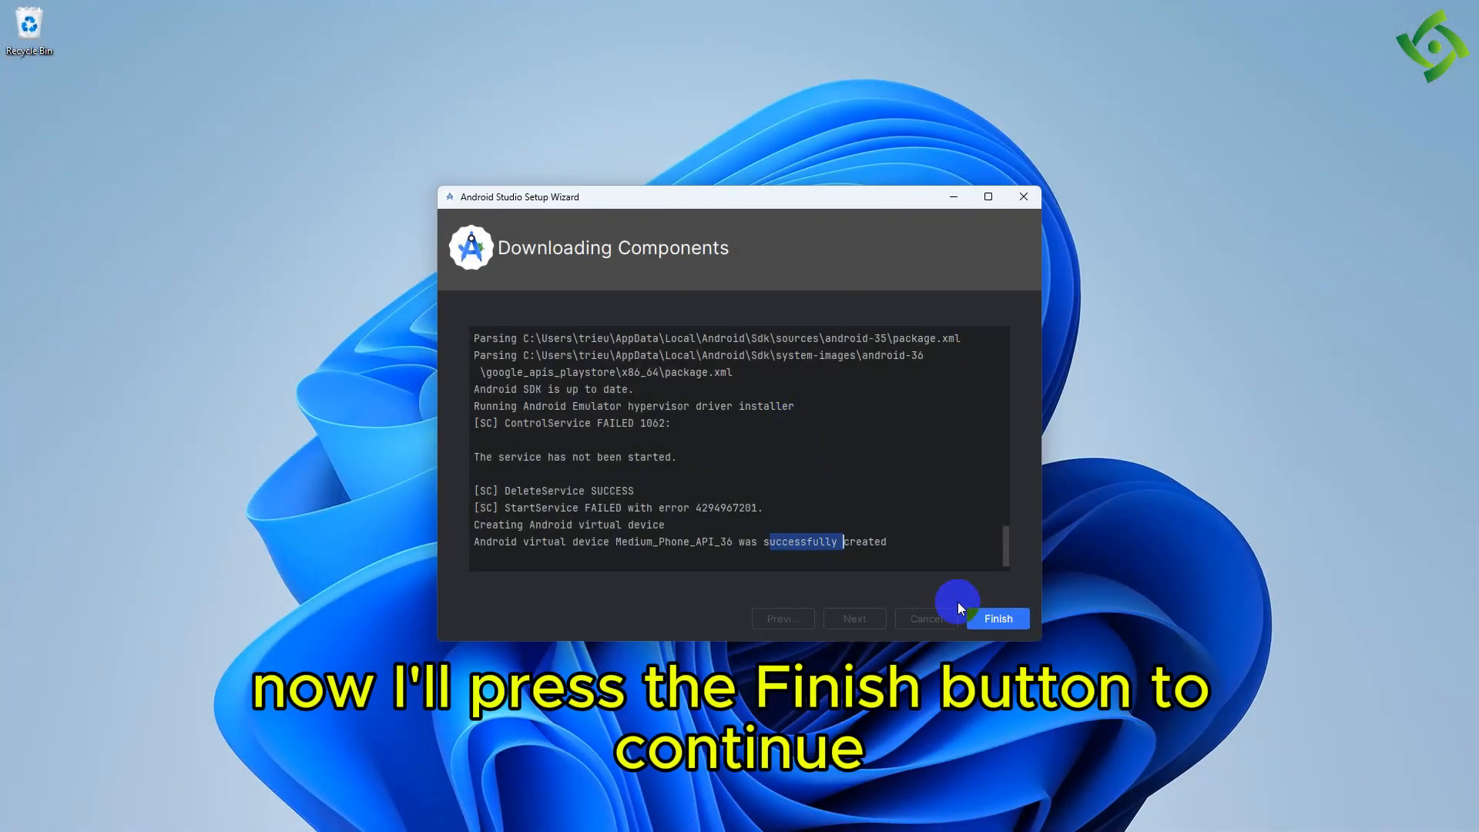
{"action": "left_click", "coordinate": [998, 619]}
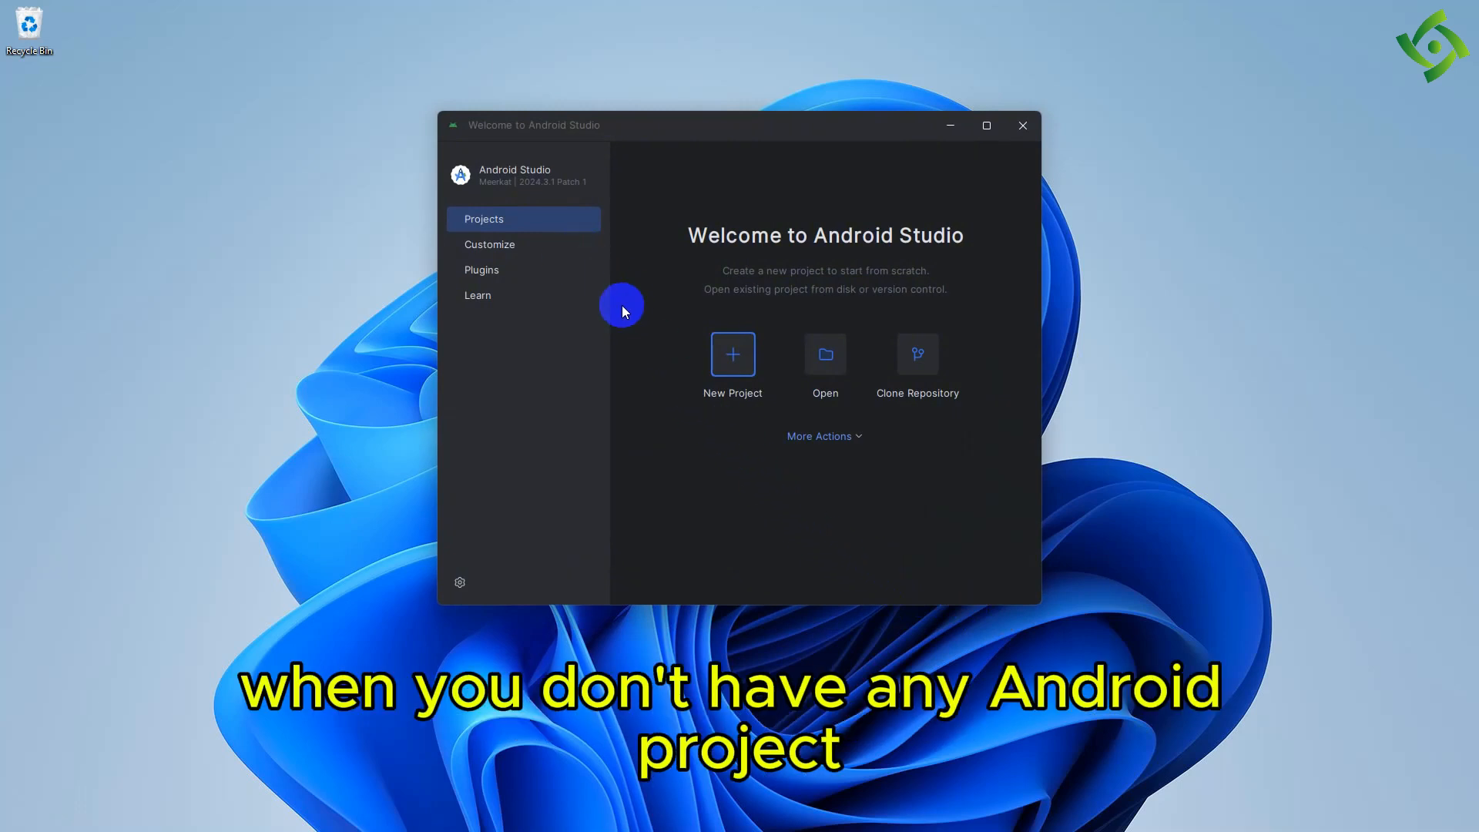
{"action": "left_click", "coordinate": [986, 125]}
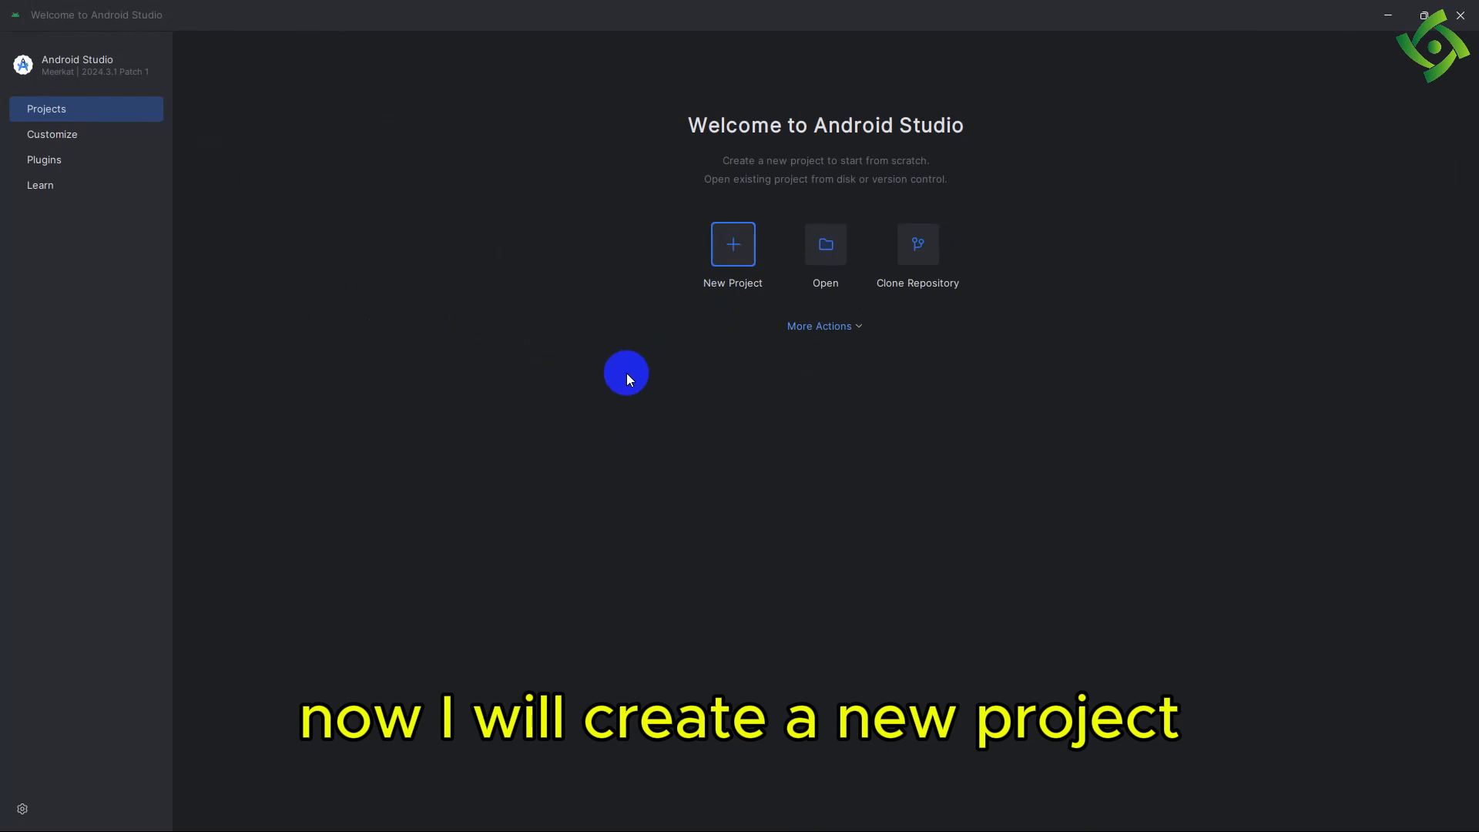
- Start a new Phone and Tablet project from the Empty Activity template, keeping the default name, package name and save location
{"action": "left_click", "coordinate": [734, 261]}
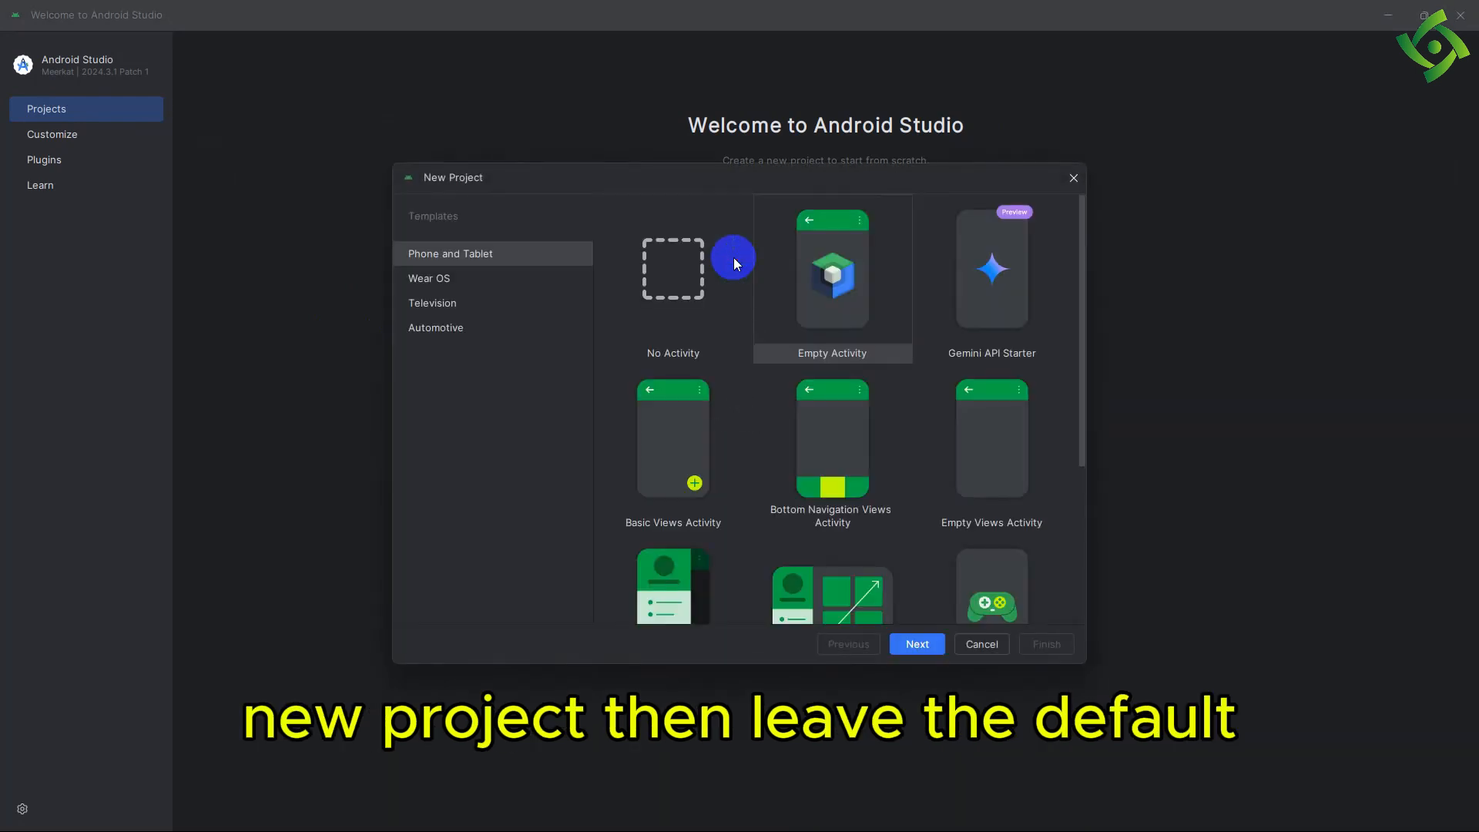
{"action": "left_click", "coordinate": [917, 646]}
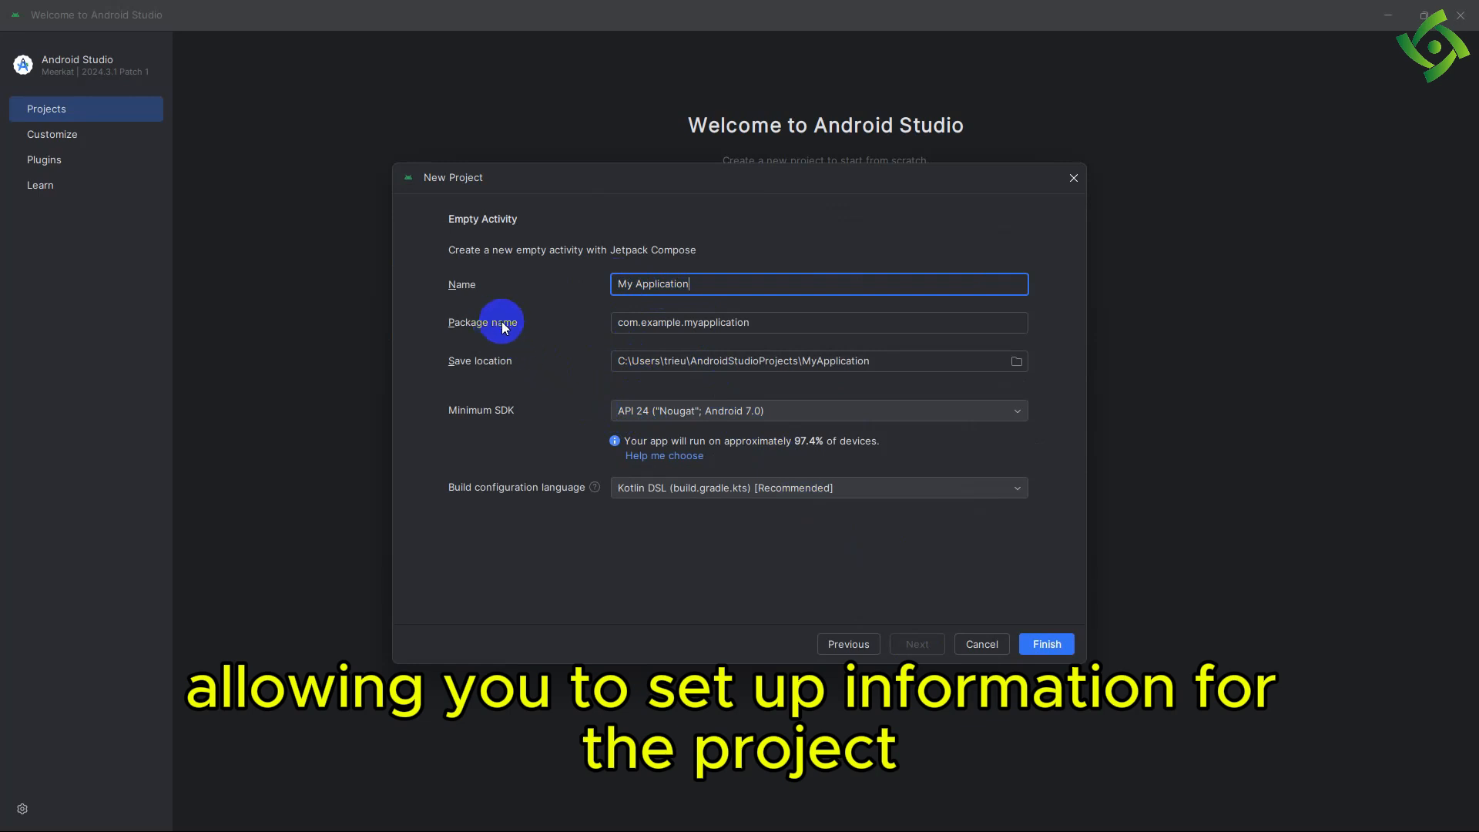
{"action": "left_click", "coordinate": [710, 323]}
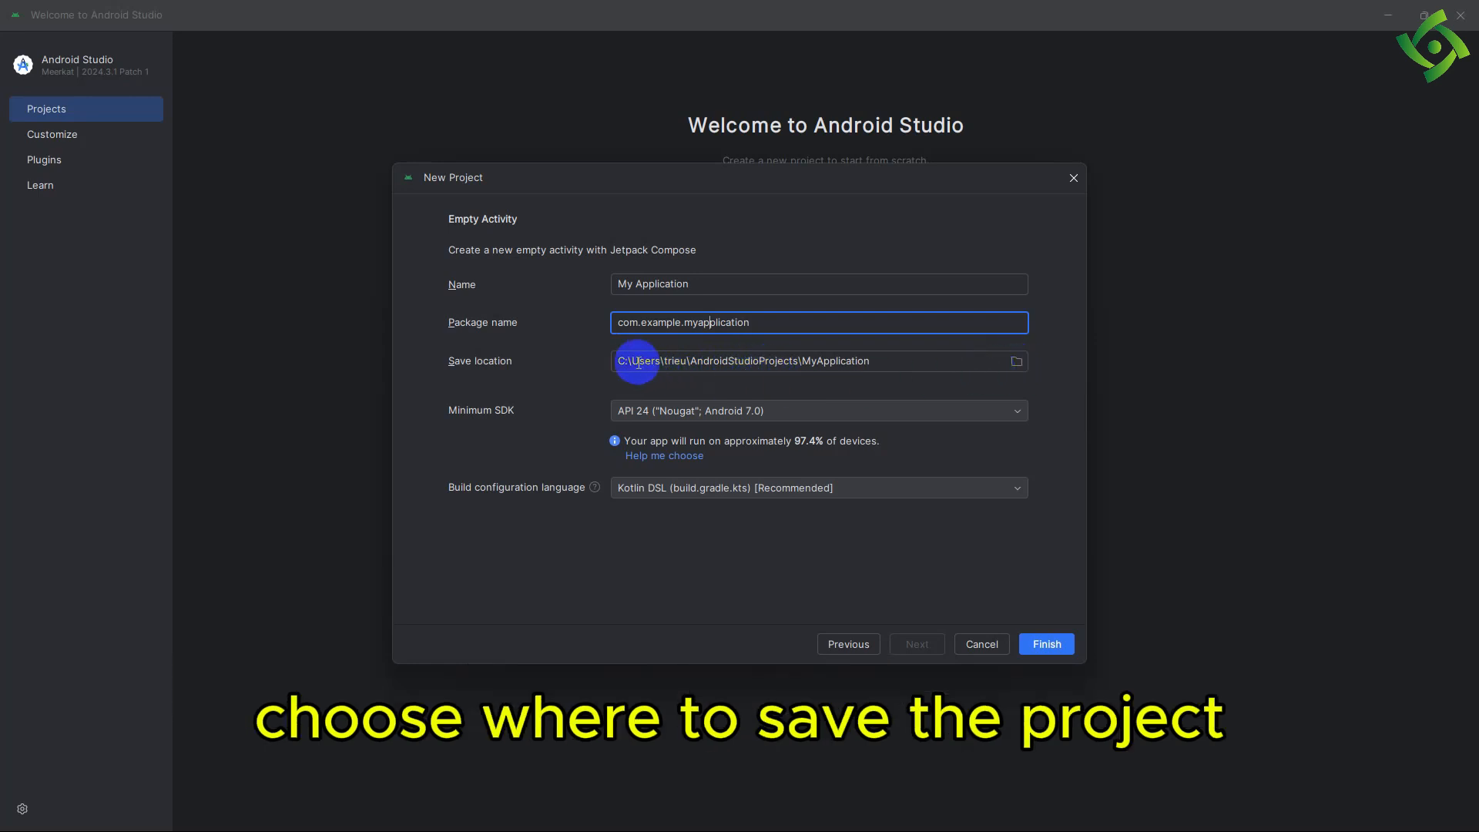
{"action": "left_click_drag", "start_coordinate": [619, 360], "coordinate": [632, 362]}
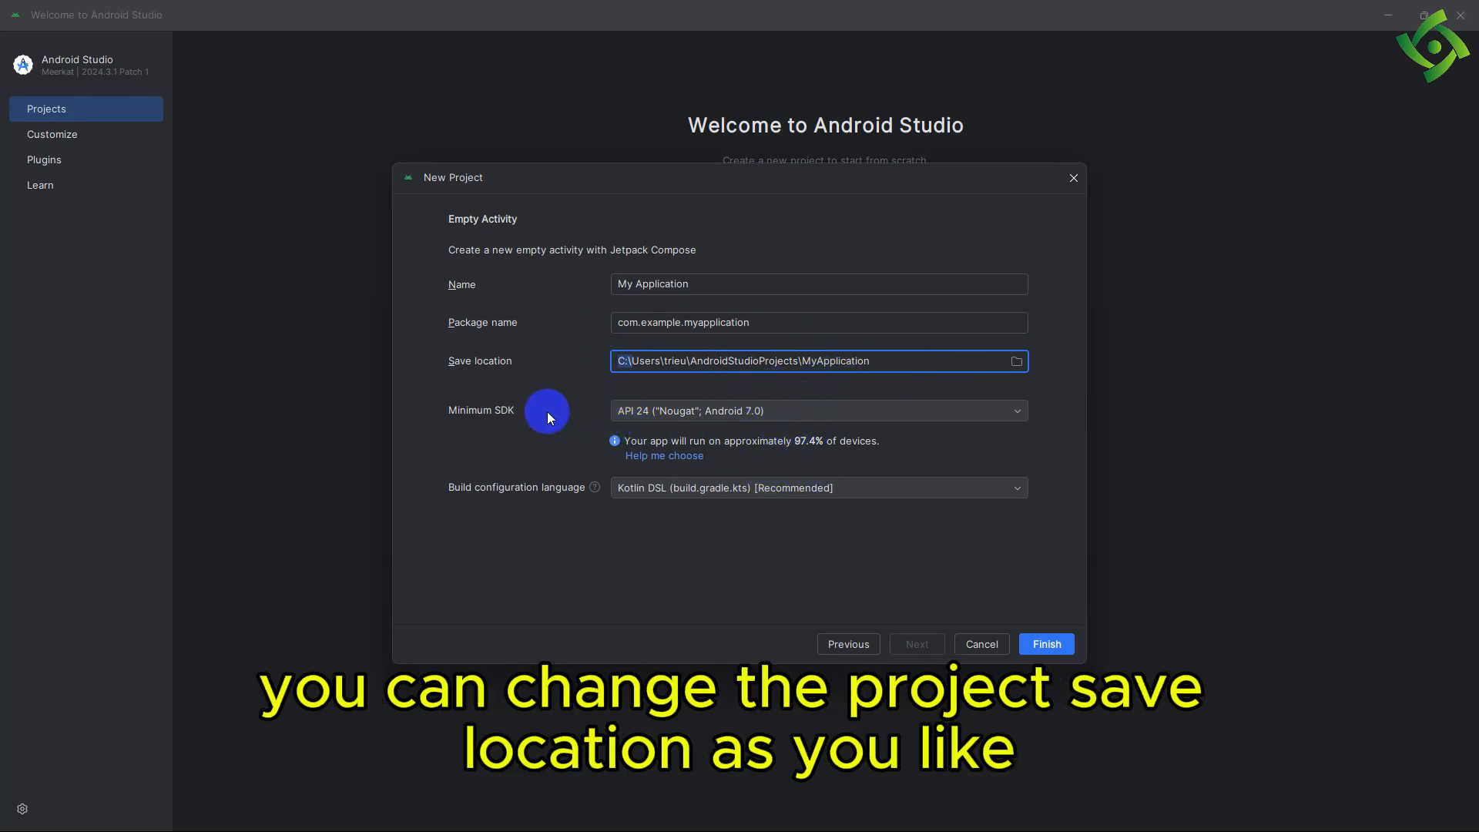
- Set the minimum SDK to API 29 ("Q"; Android 10.0) and create the My Application project, maximizing its window
{"action": "left_click", "coordinate": [1017, 412]}
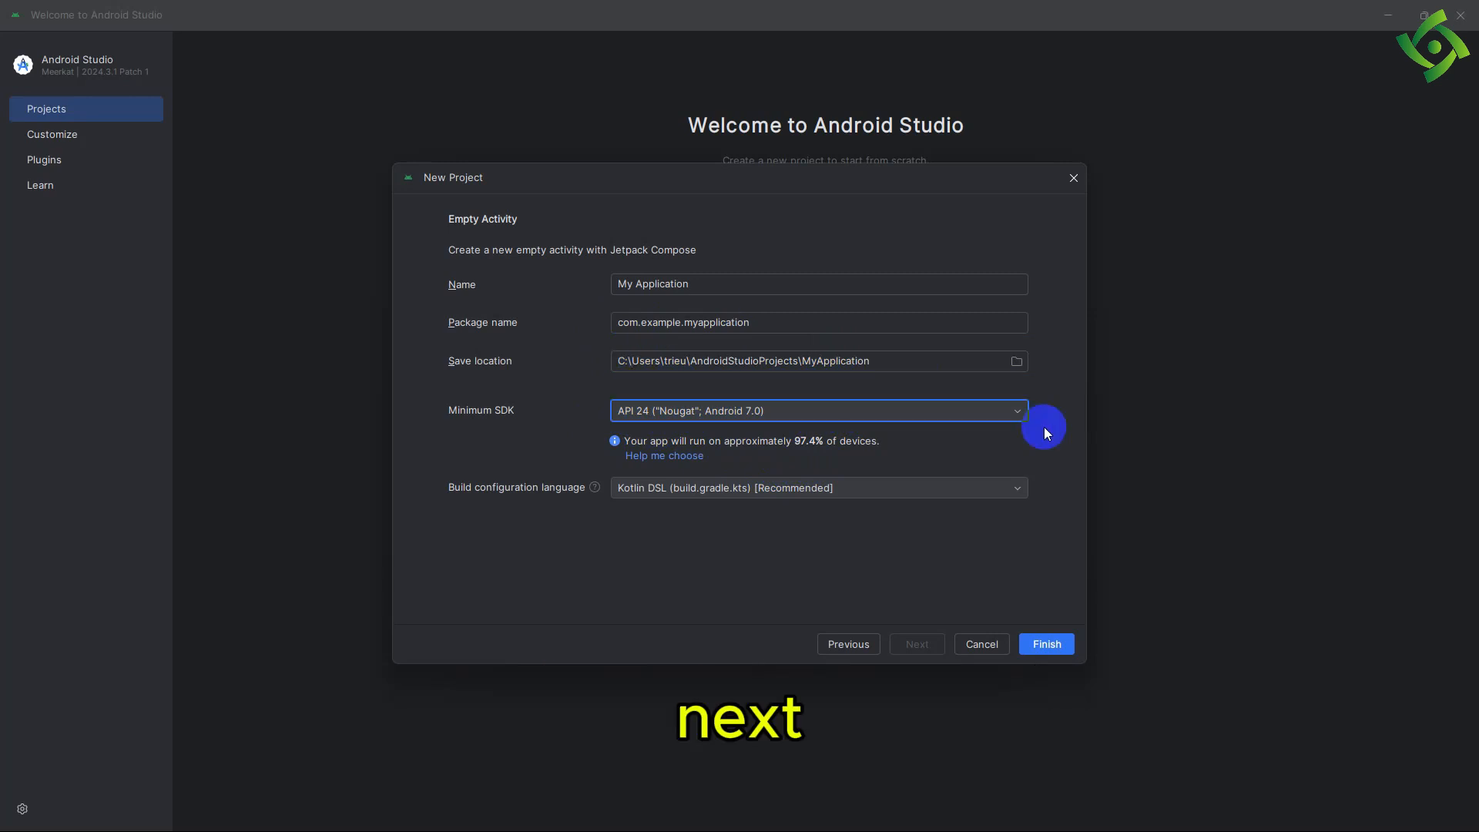
{"action": "left_click", "coordinate": [889, 410]}
{"action": "scroll", "coordinate": [793, 478], "scroll_direction": "down", "scroll_amount": 1}
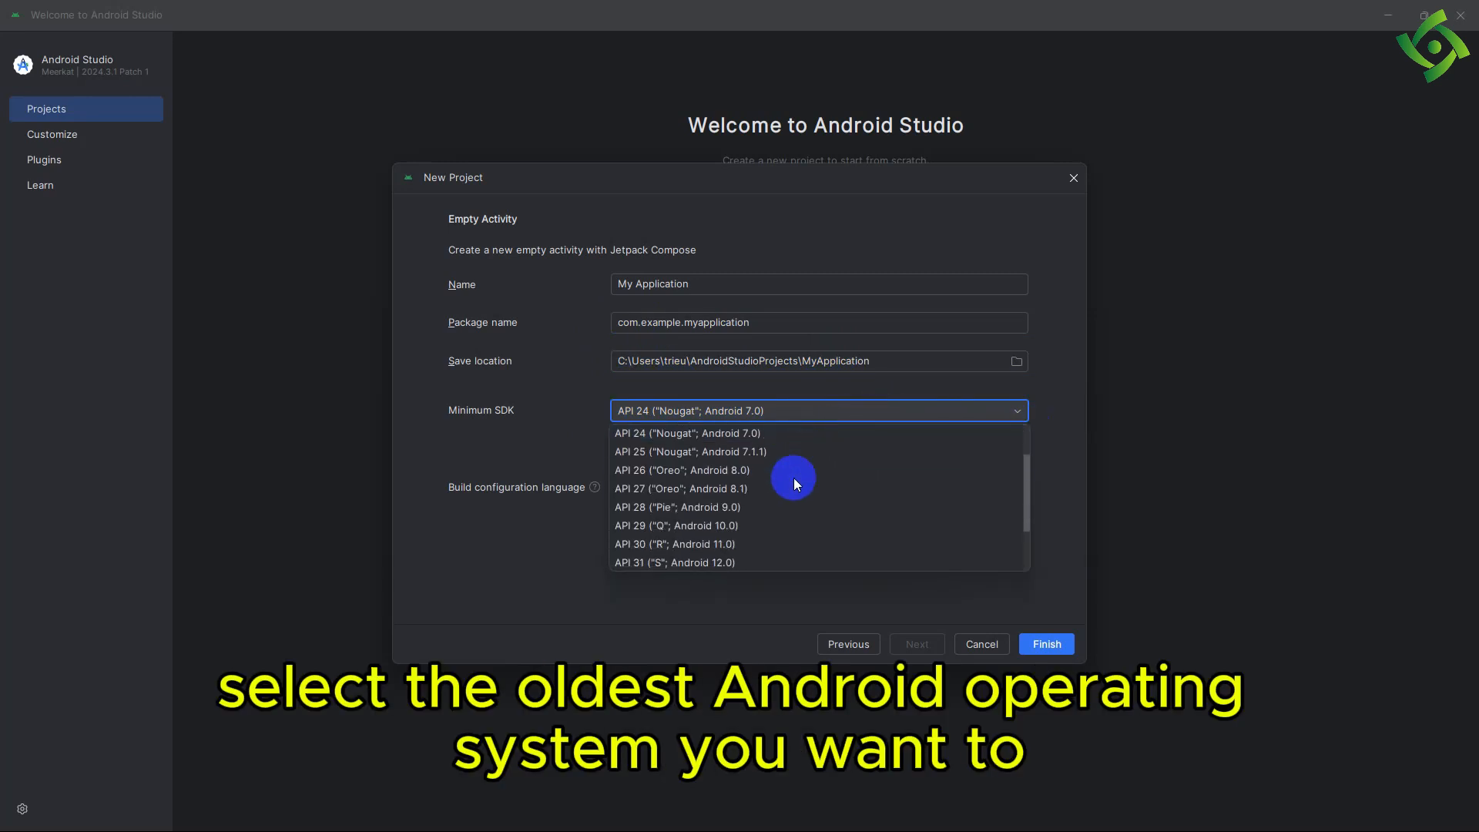
{"action": "left_click", "coordinate": [752, 525]}
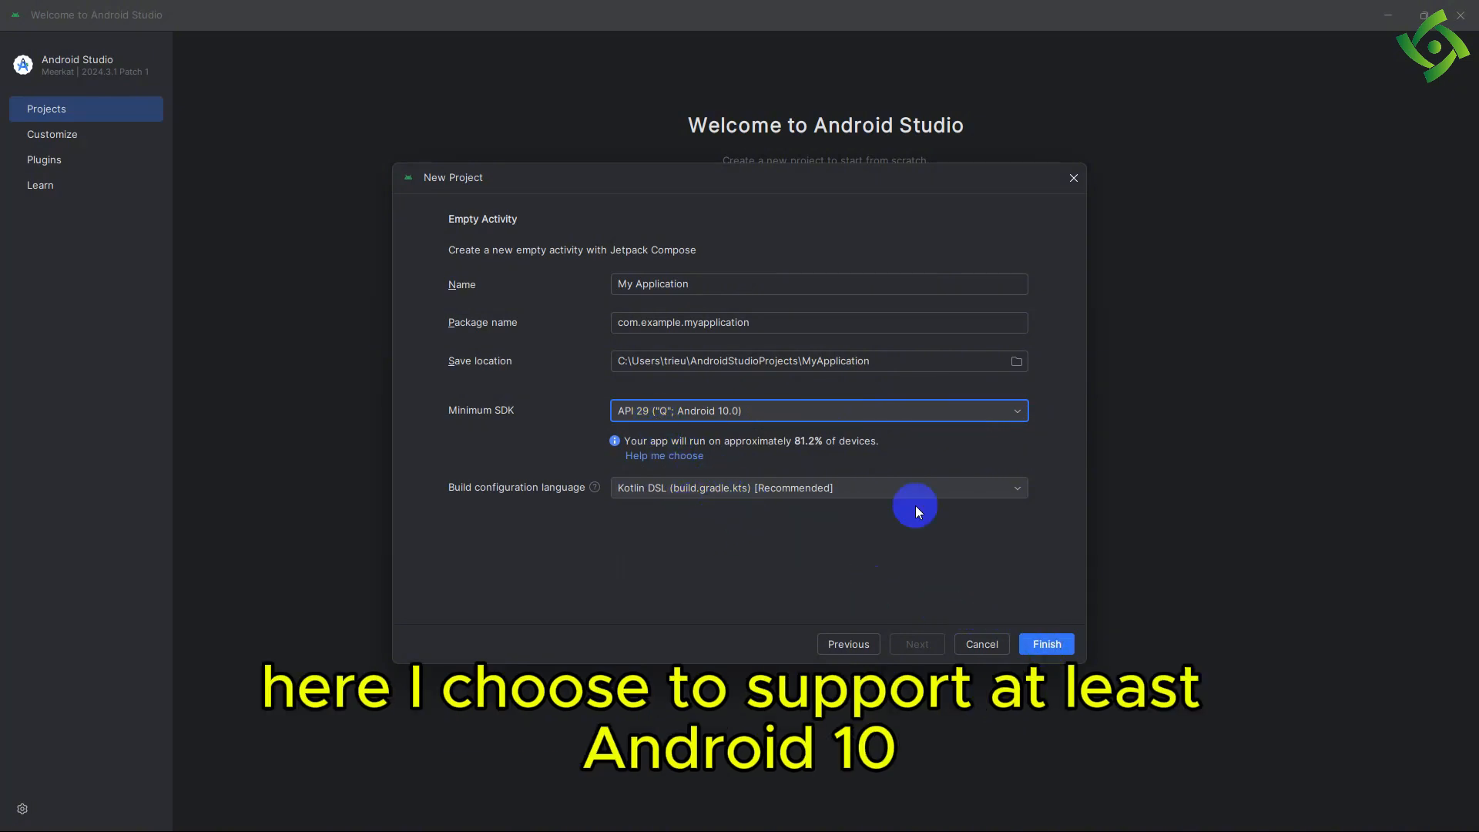
{"action": "left_click", "coordinate": [651, 289]}
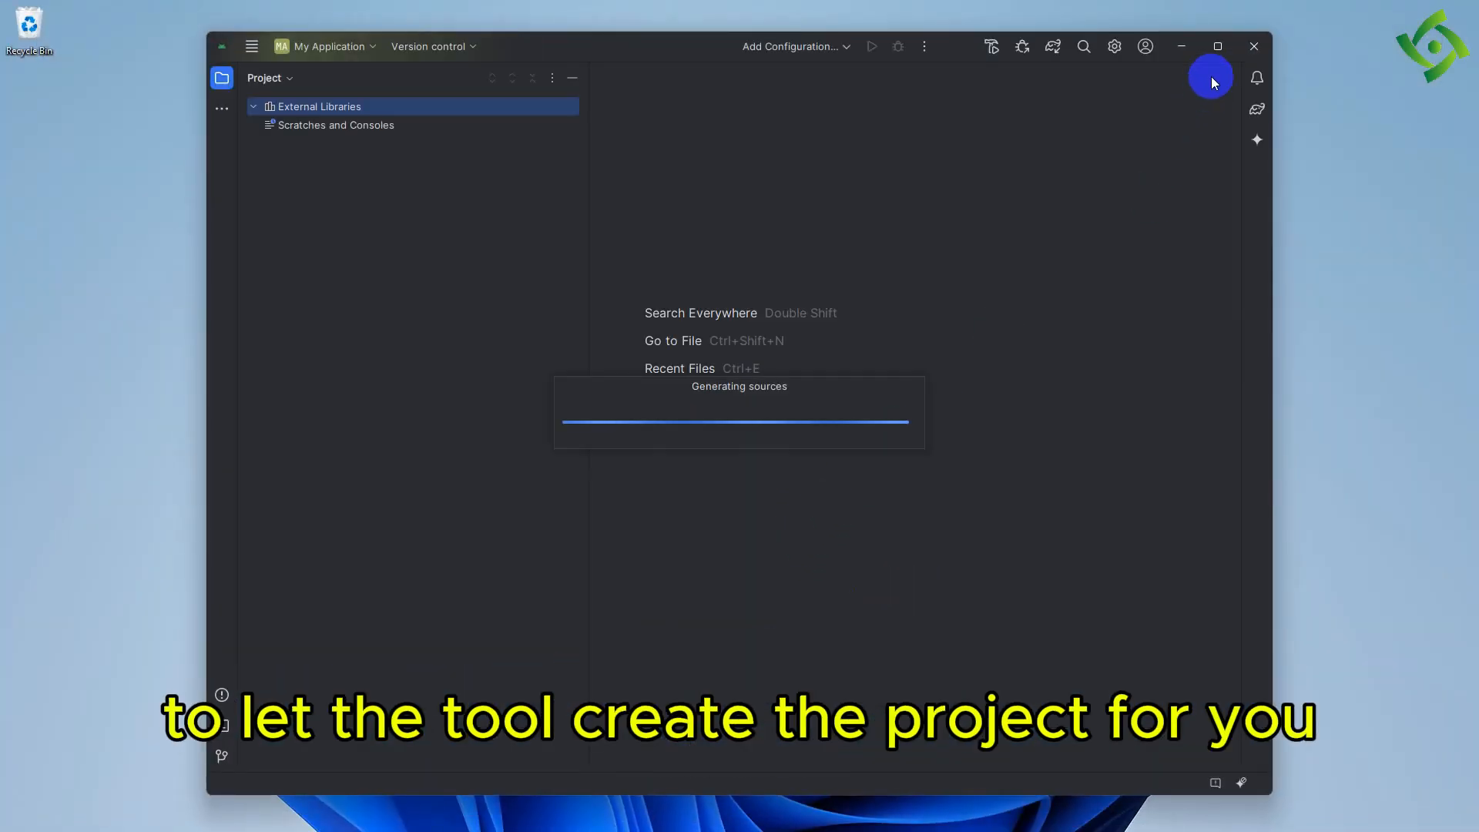
{"action": "left_click", "coordinate": [1218, 46]}
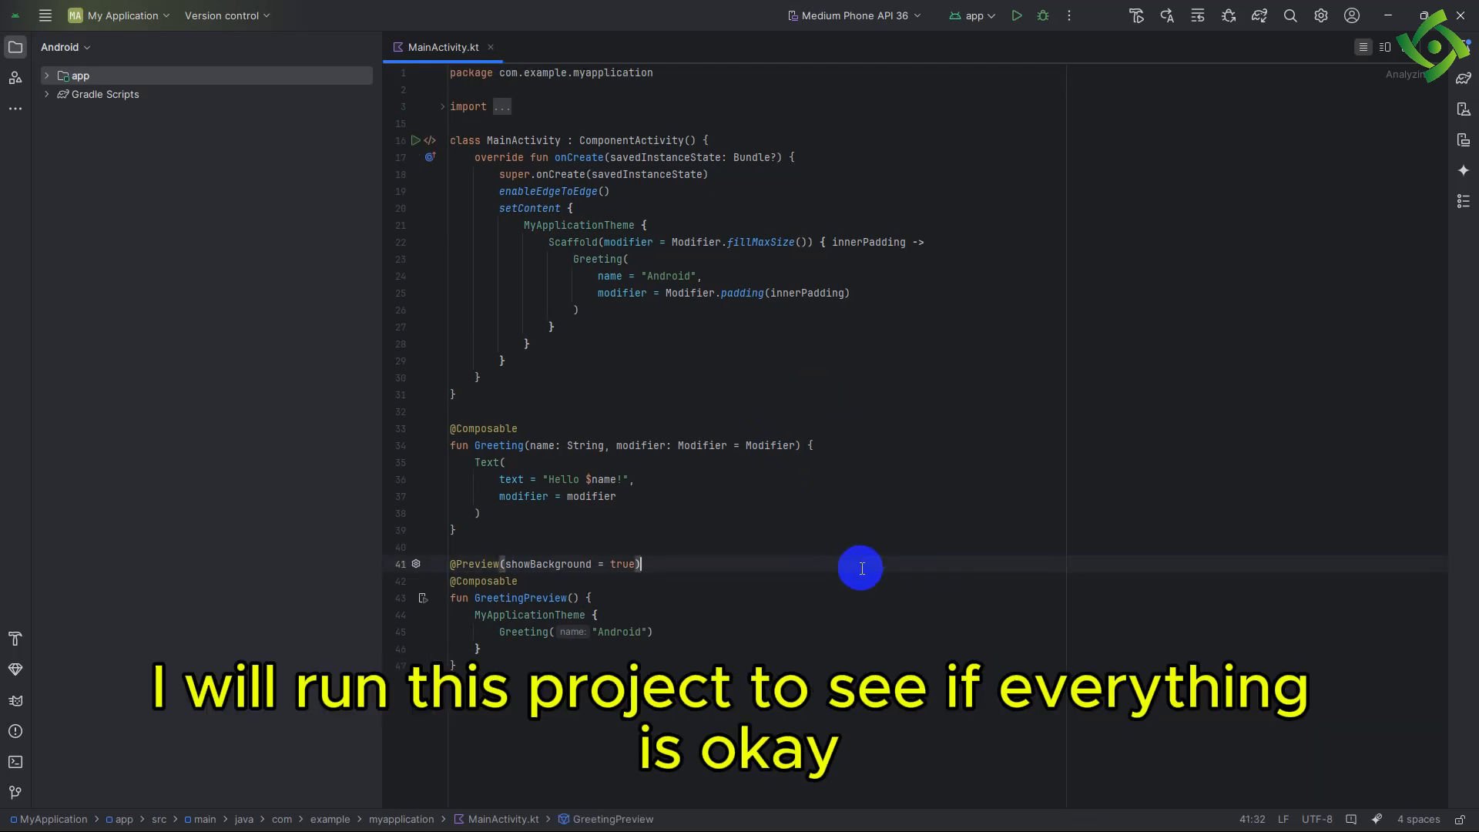
- Open the Device Manager and start the Medium Phone API 36 virtual device
{"action": "left_click", "coordinate": [579, 543]}
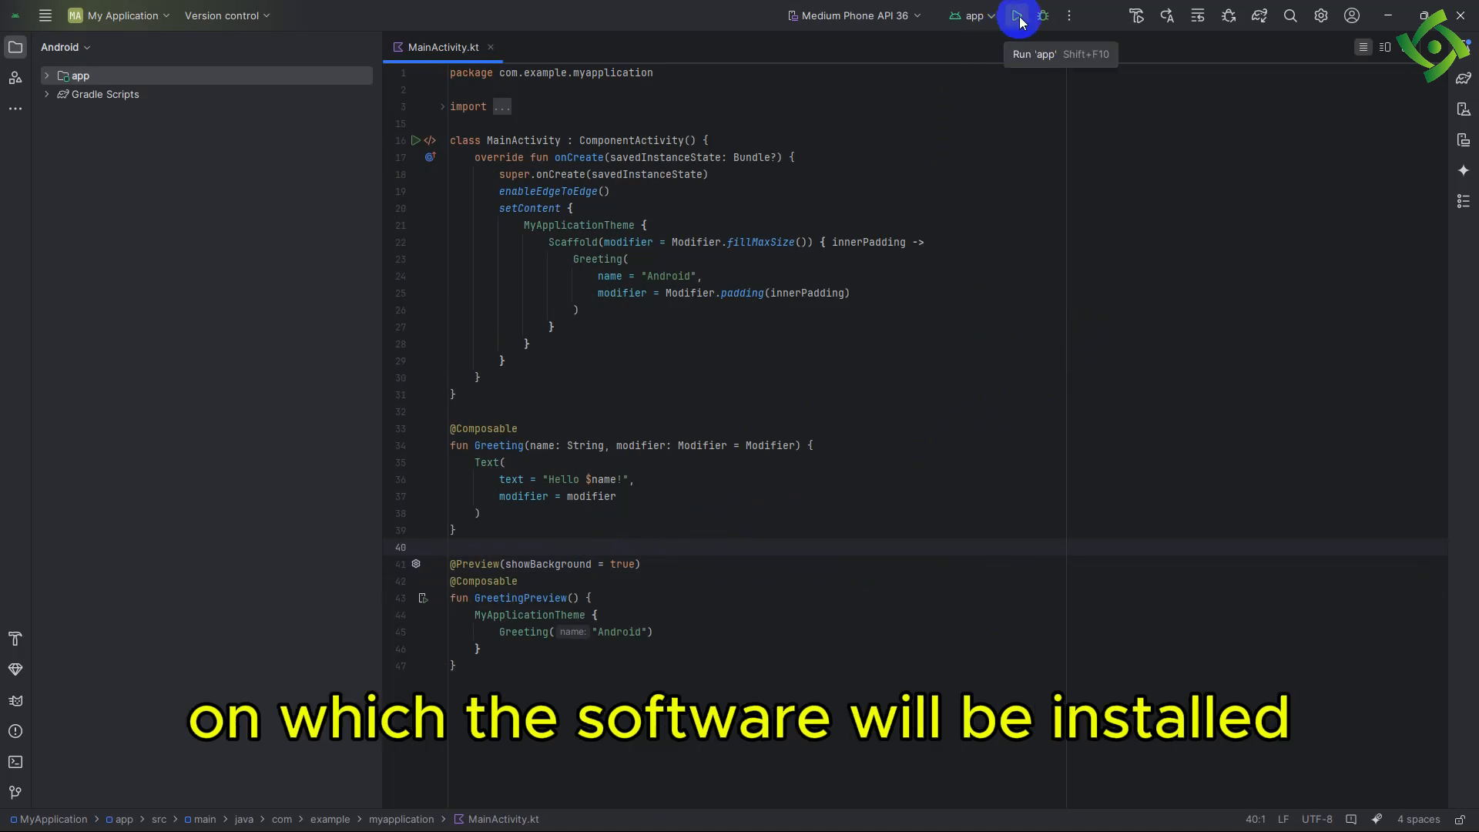
{"action": "left_click", "coordinate": [1464, 109]}
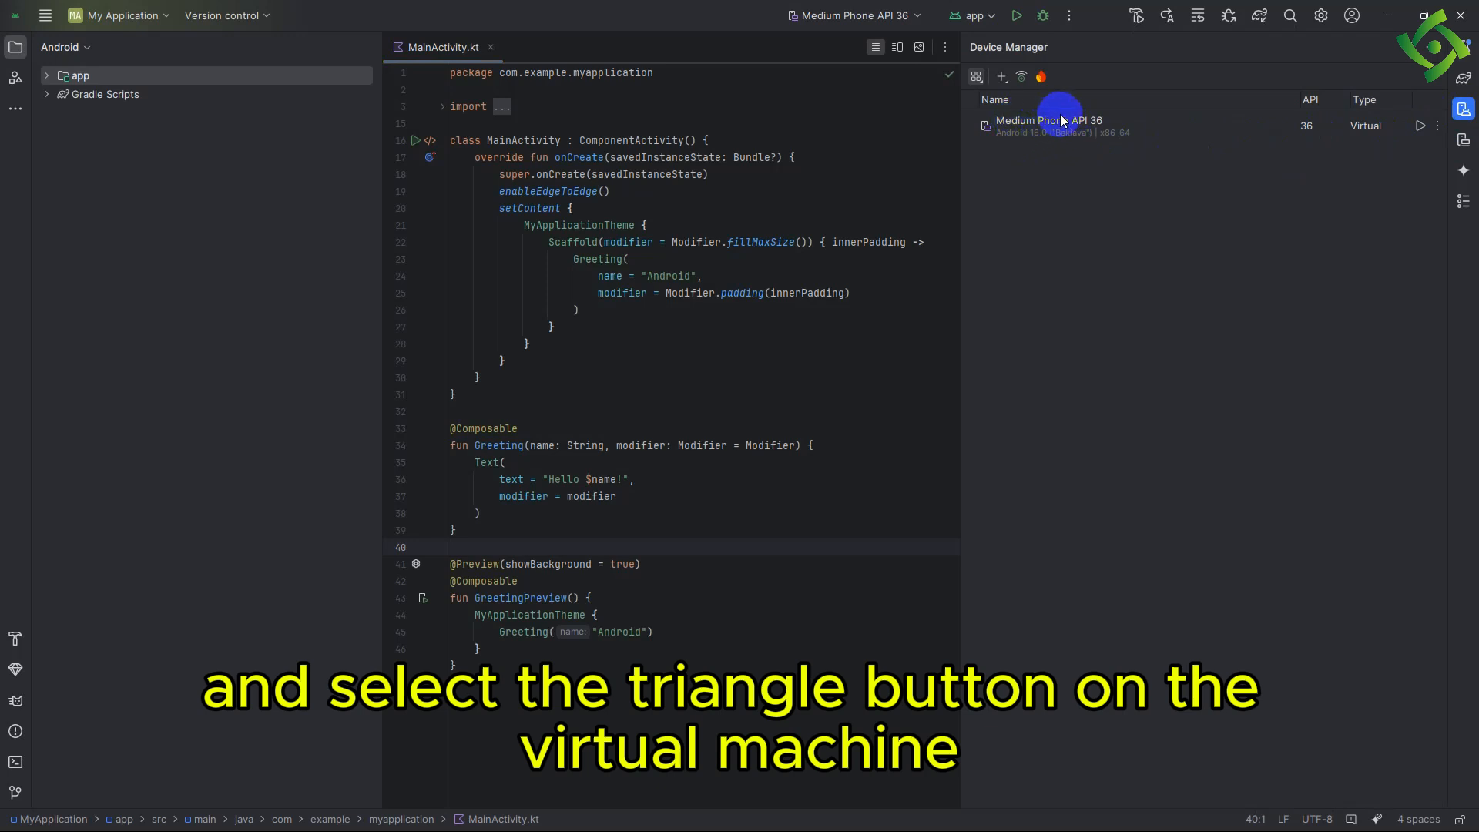
{"action": "left_click", "coordinate": [1422, 126]}
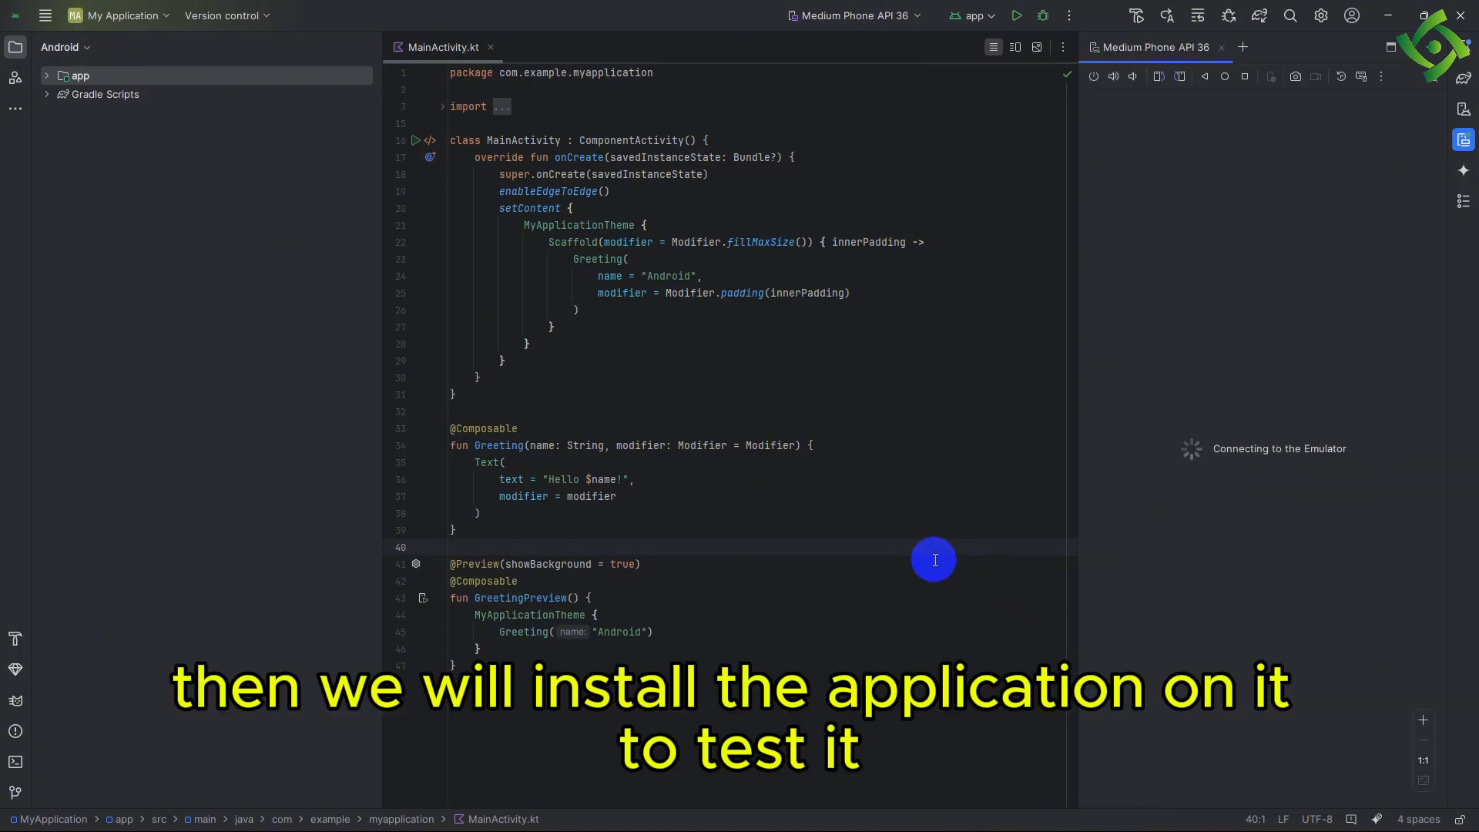
- Examine the options for pairing a physical device over Wi-Fi, by QR code and by pairing code
{"action": "left_click", "coordinate": [1464, 108]}
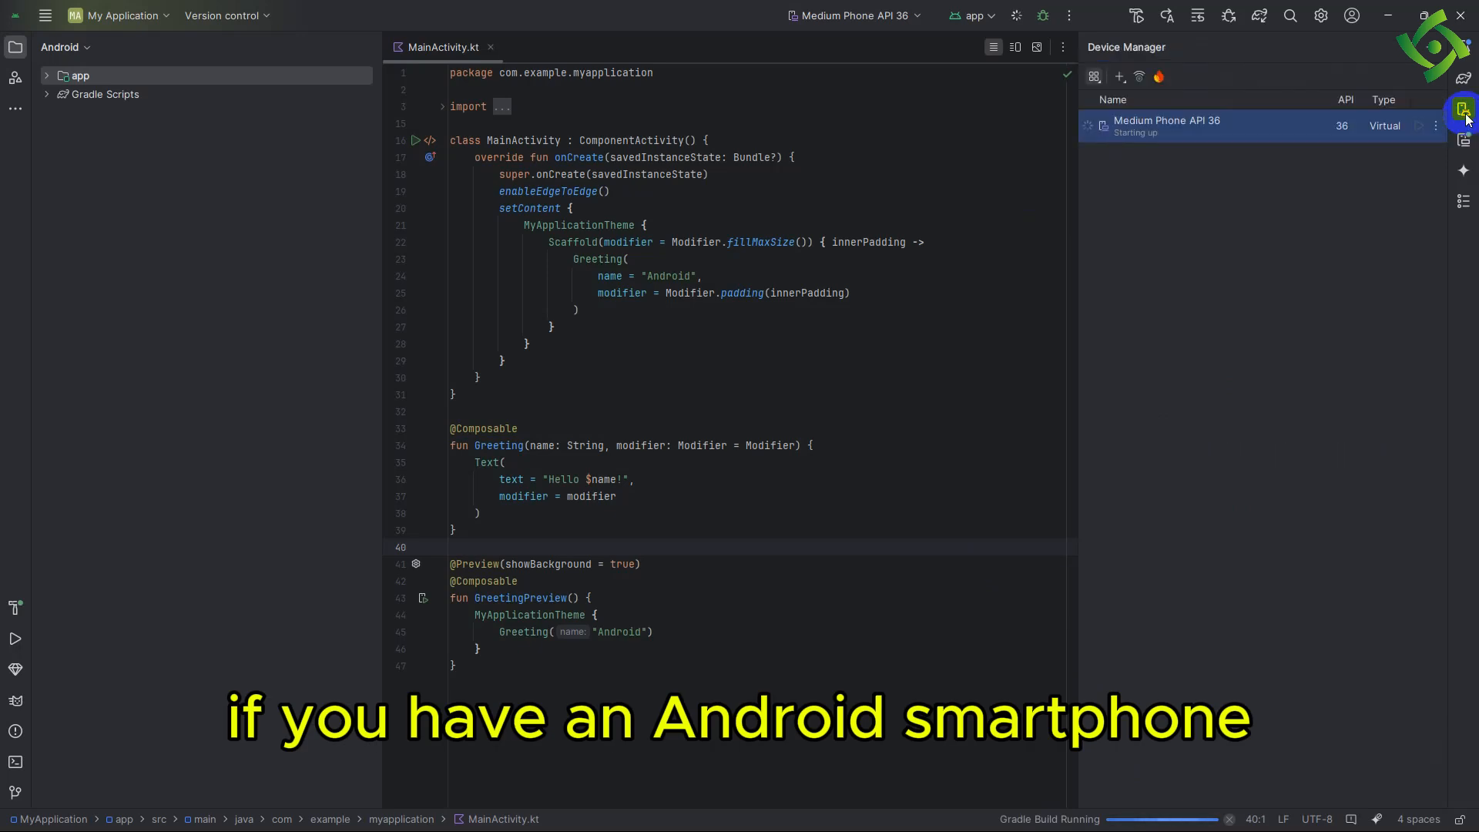
{"action": "left_click", "coordinate": [1141, 80]}
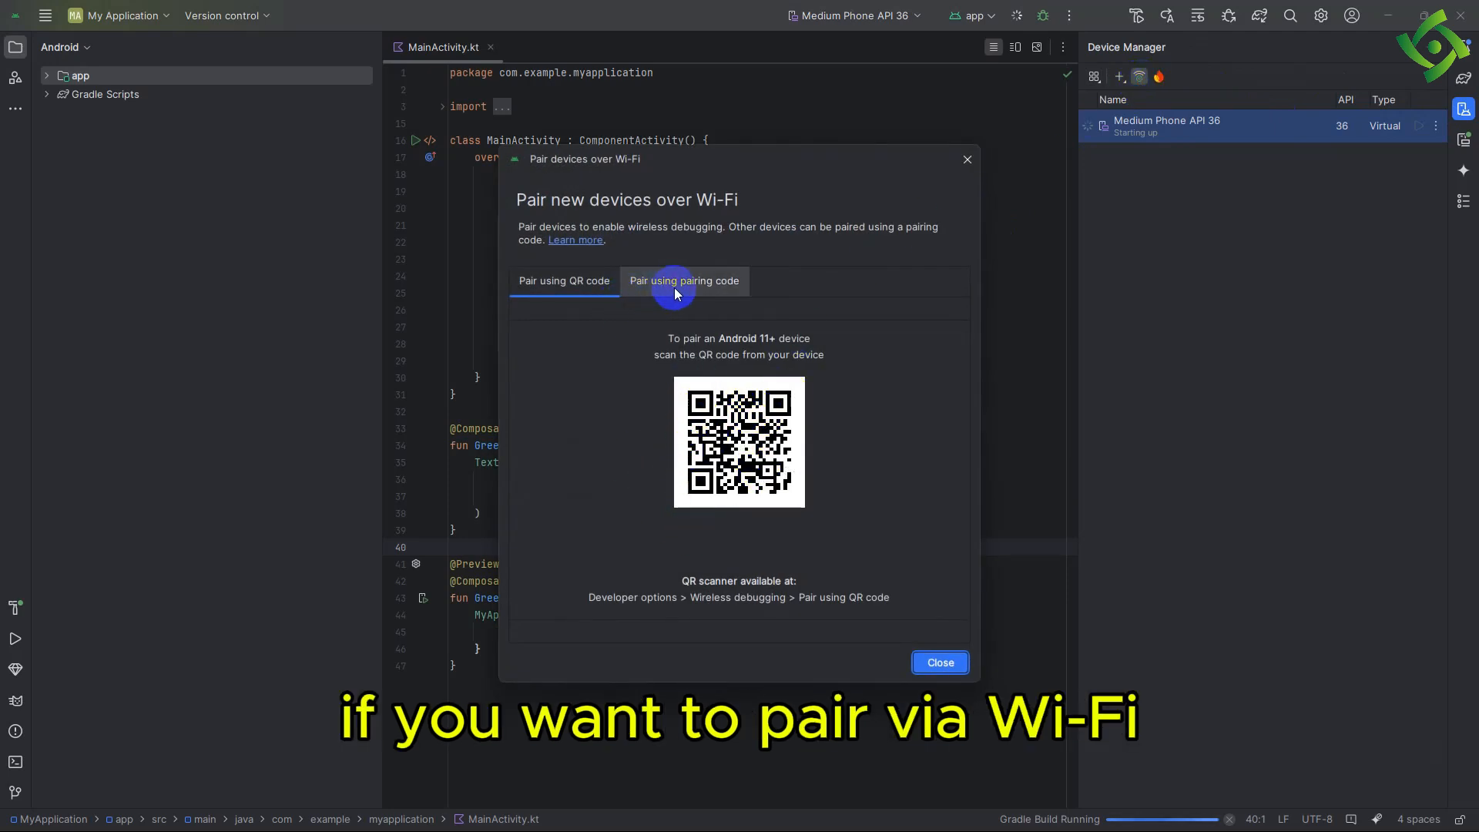
{"action": "left_click", "coordinate": [640, 282]}
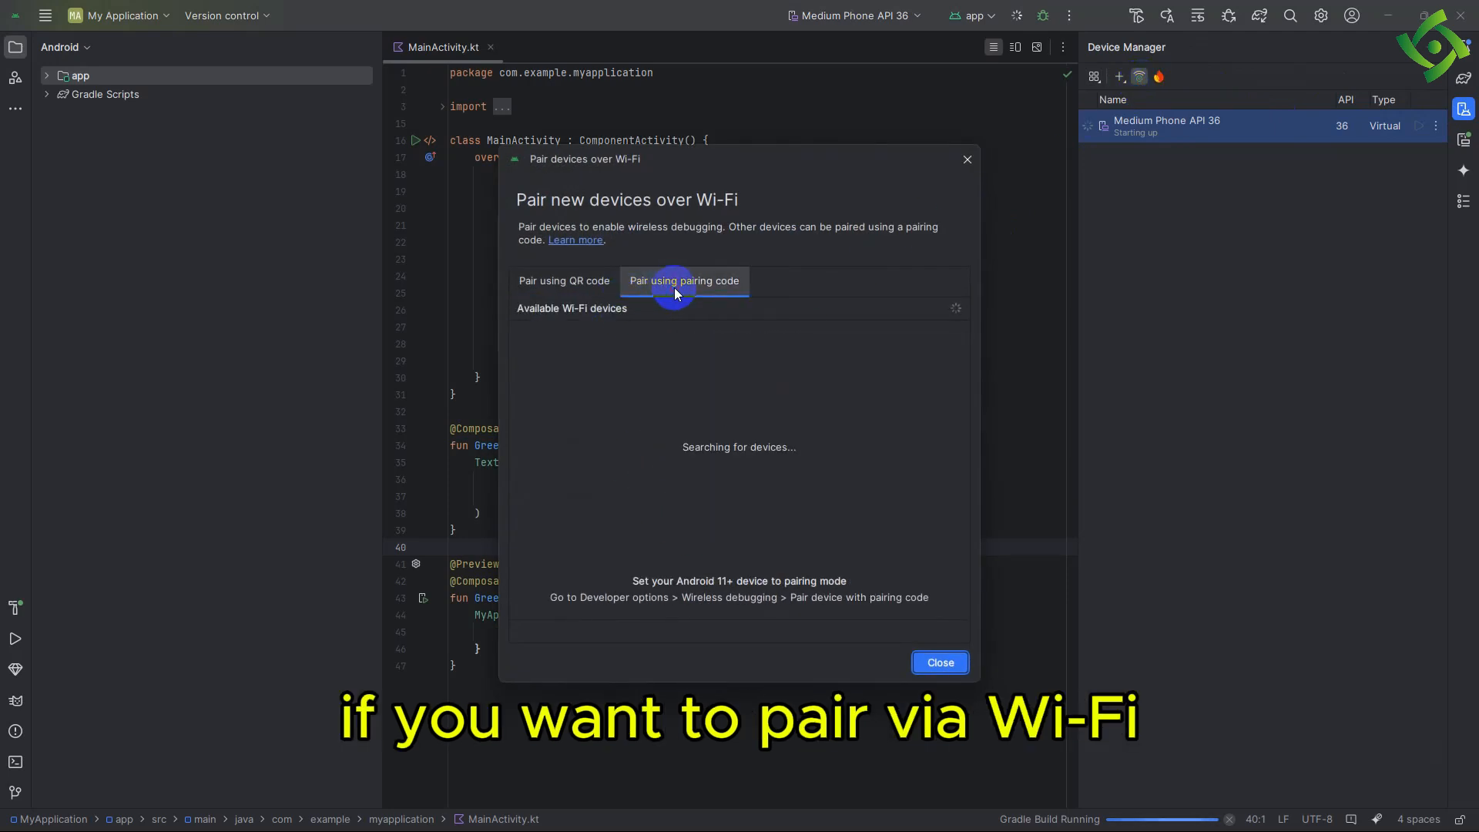
{"action": "left_click", "coordinate": [582, 295]}
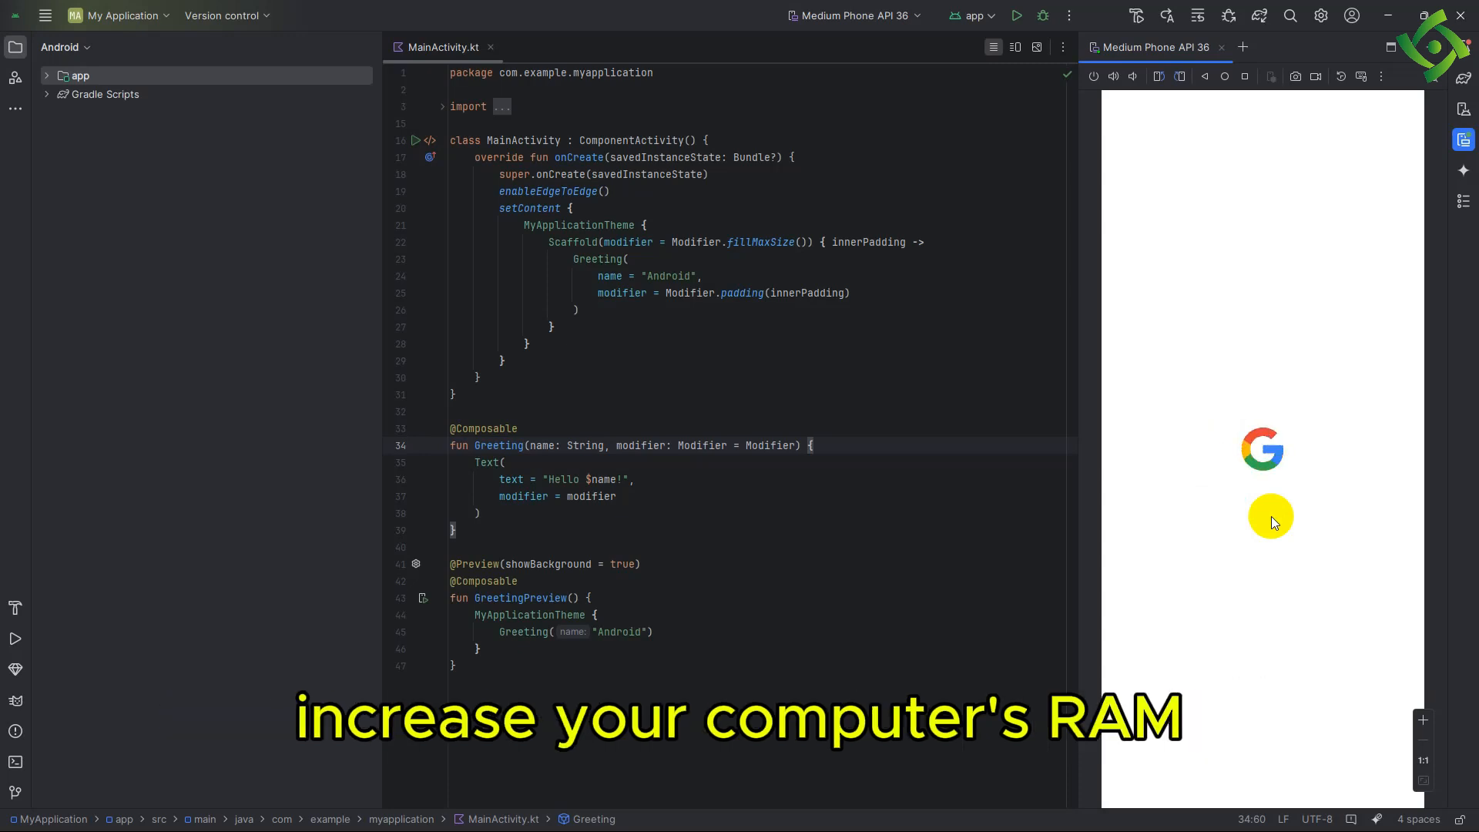
- Check the virtual device in the Device Manager, return to its running screen and run the app on Medium Phone API 36
{"action": "left_click", "coordinate": [1464, 109]}
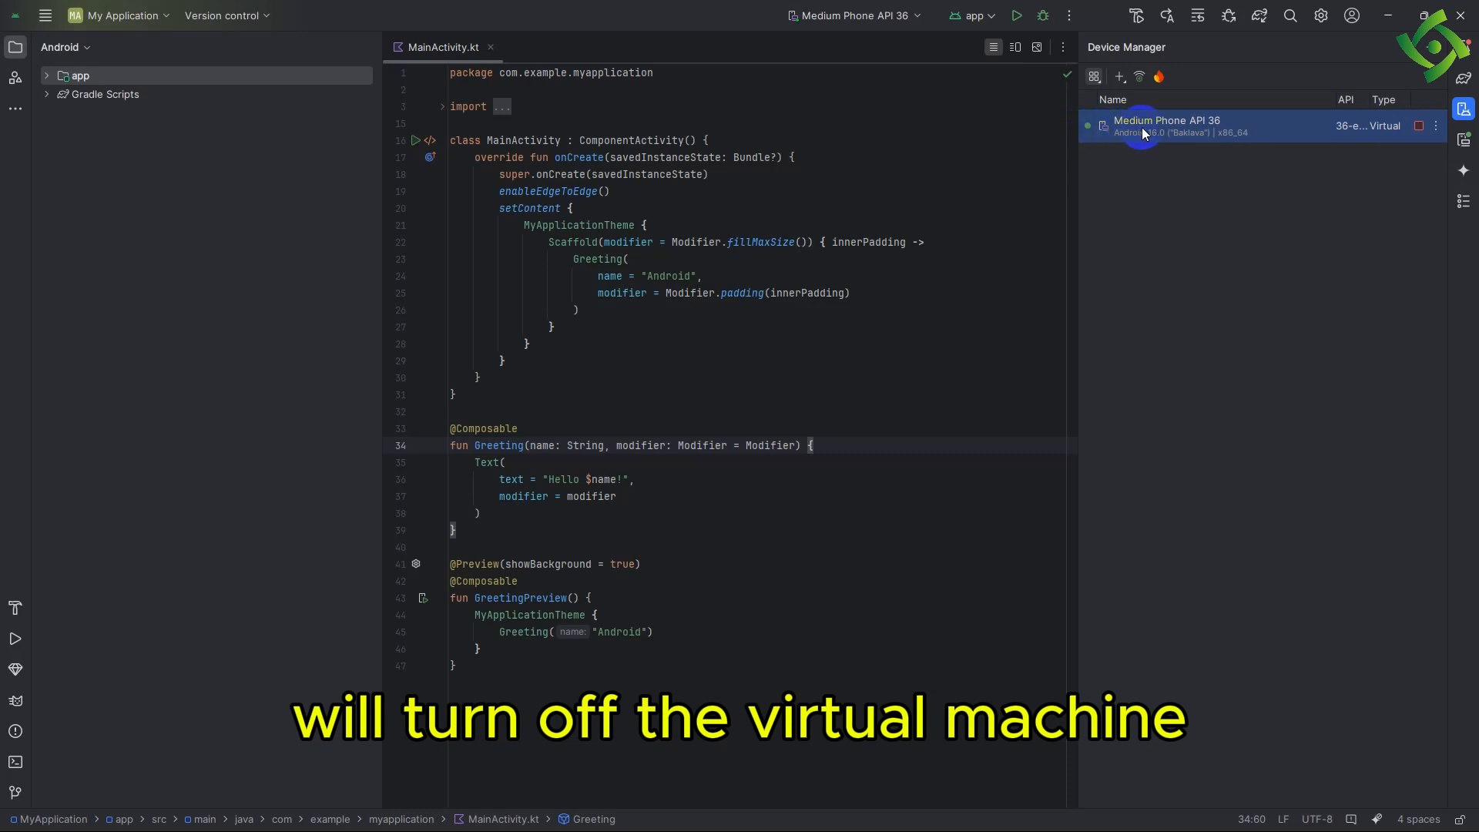
{"action": "left_click", "coordinate": [1464, 139]}
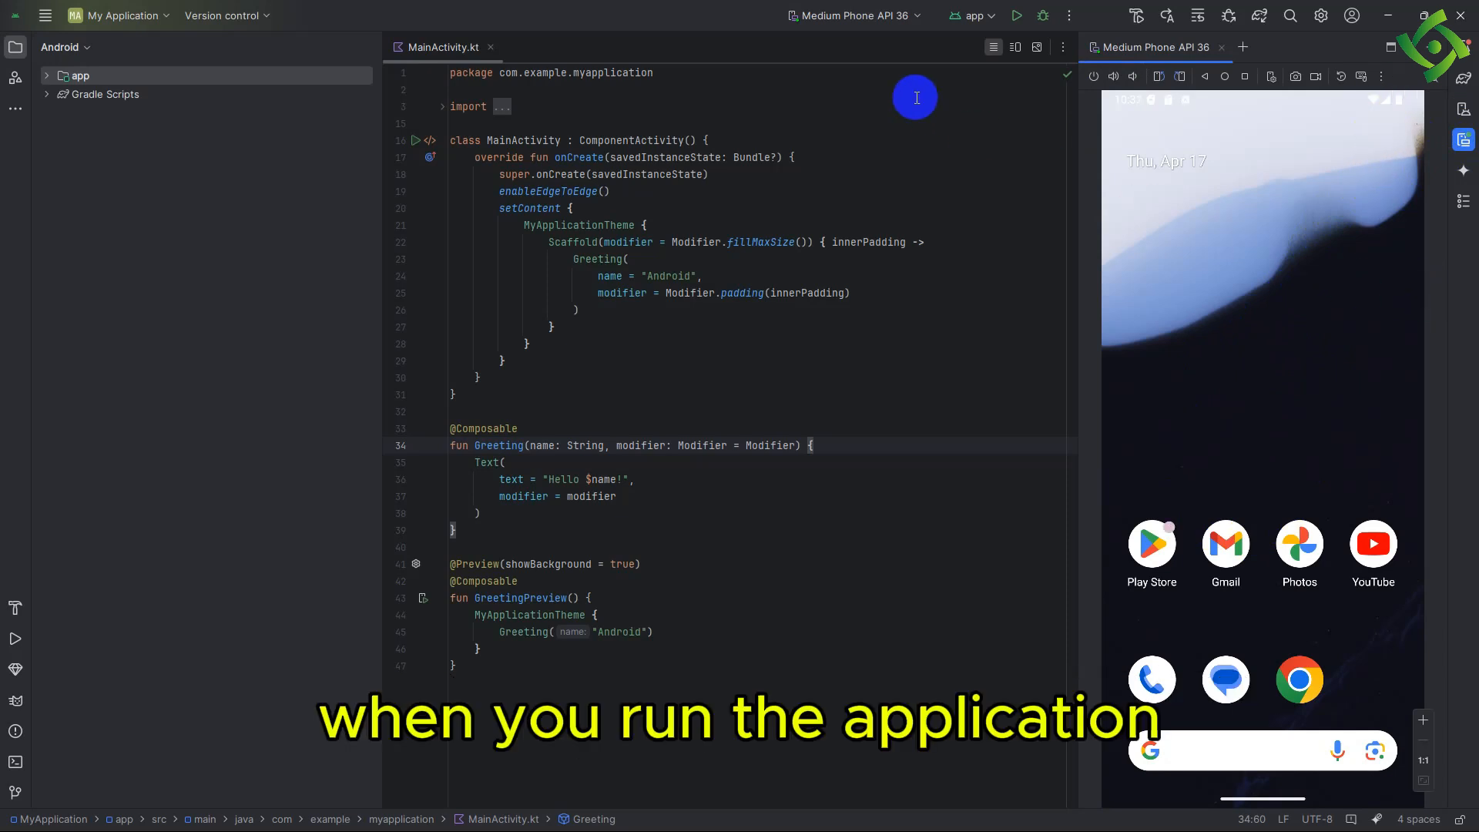
{"action": "left_click", "coordinate": [1016, 24]}
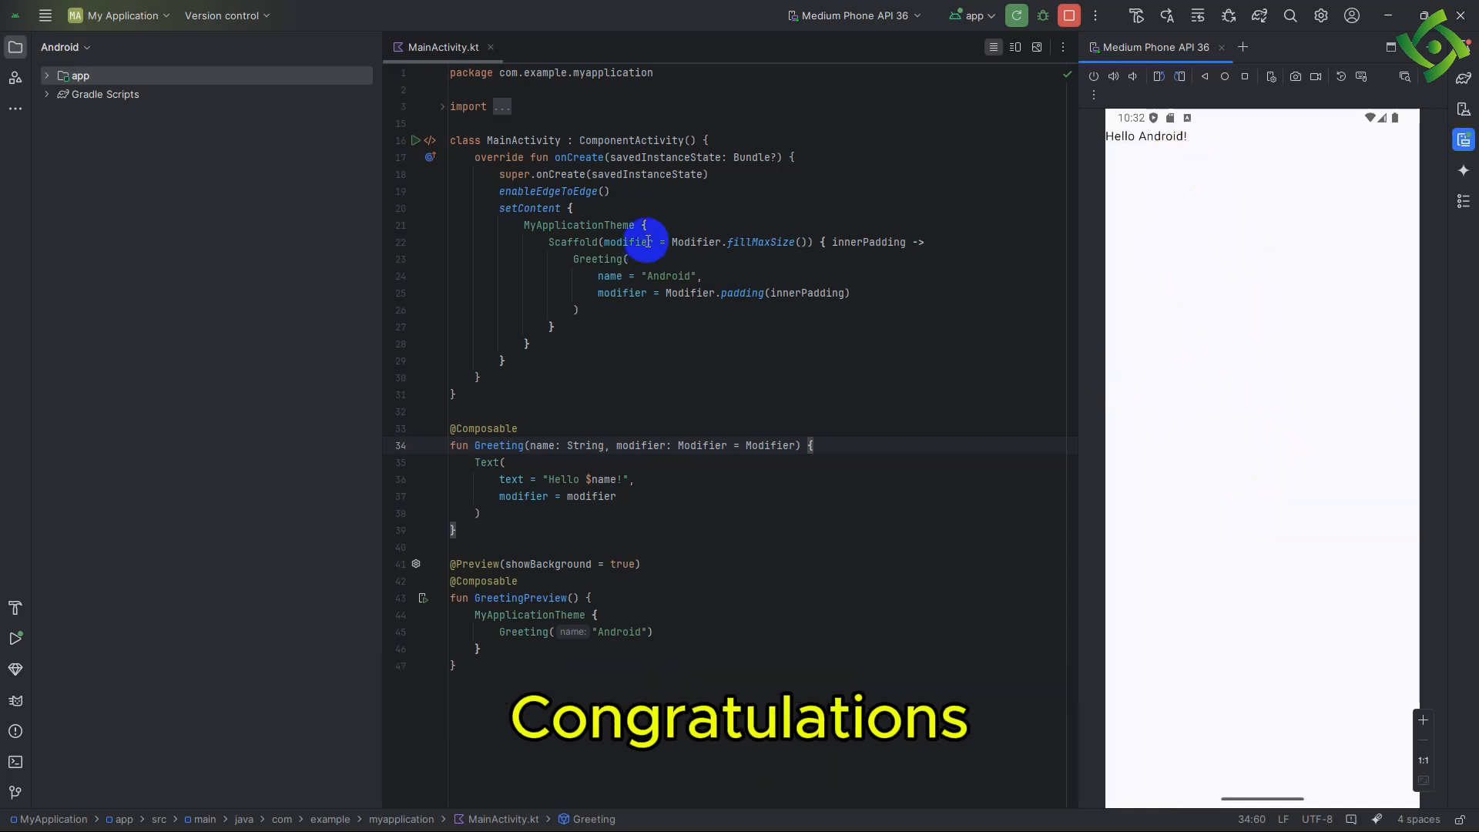
{"action": "left_click", "coordinate": [738, 393]}
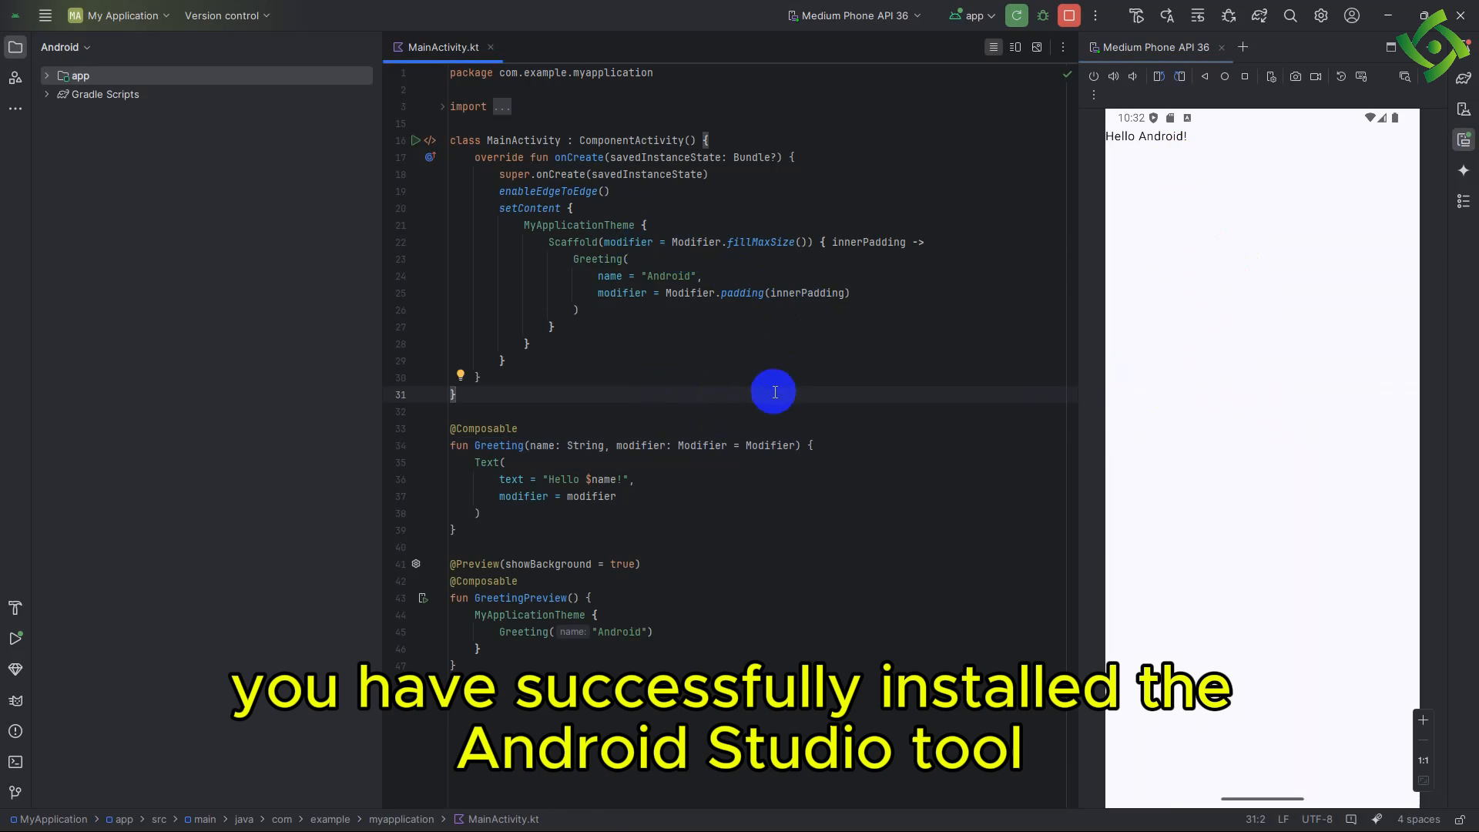